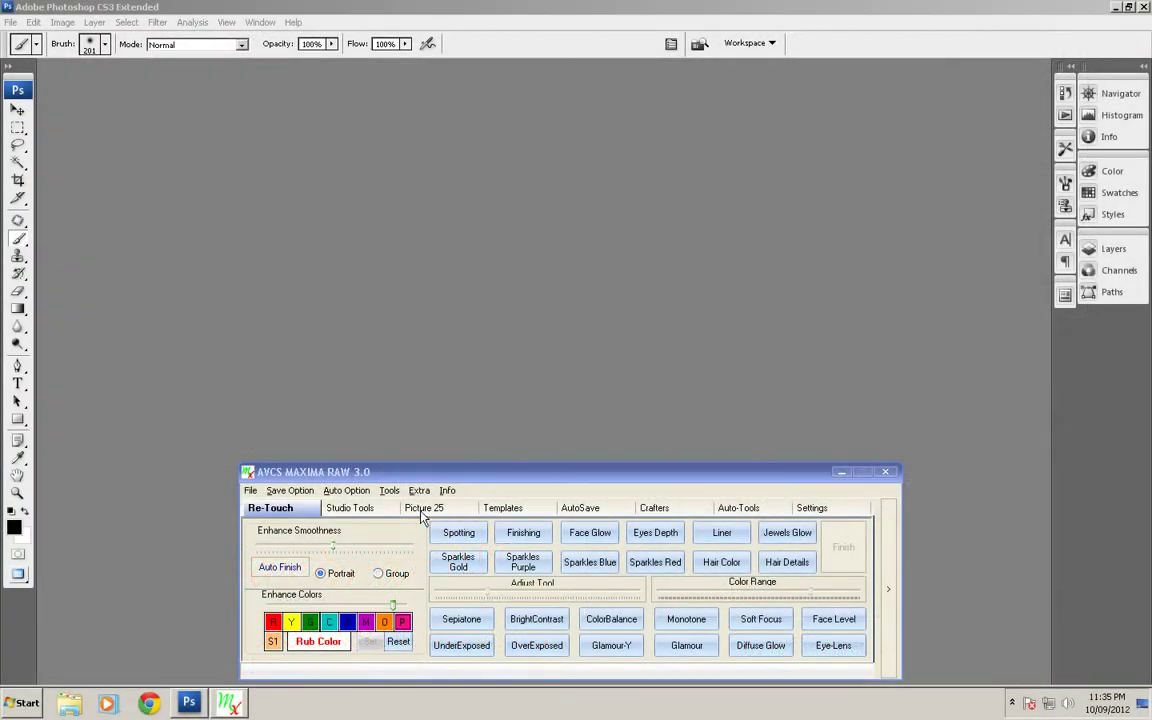
- Browse the Studio Tools presets in the Pic-Tones, Lighting-Effects and Vignette-Effects categories
{"action": "left_click", "coordinate": [368, 508]}
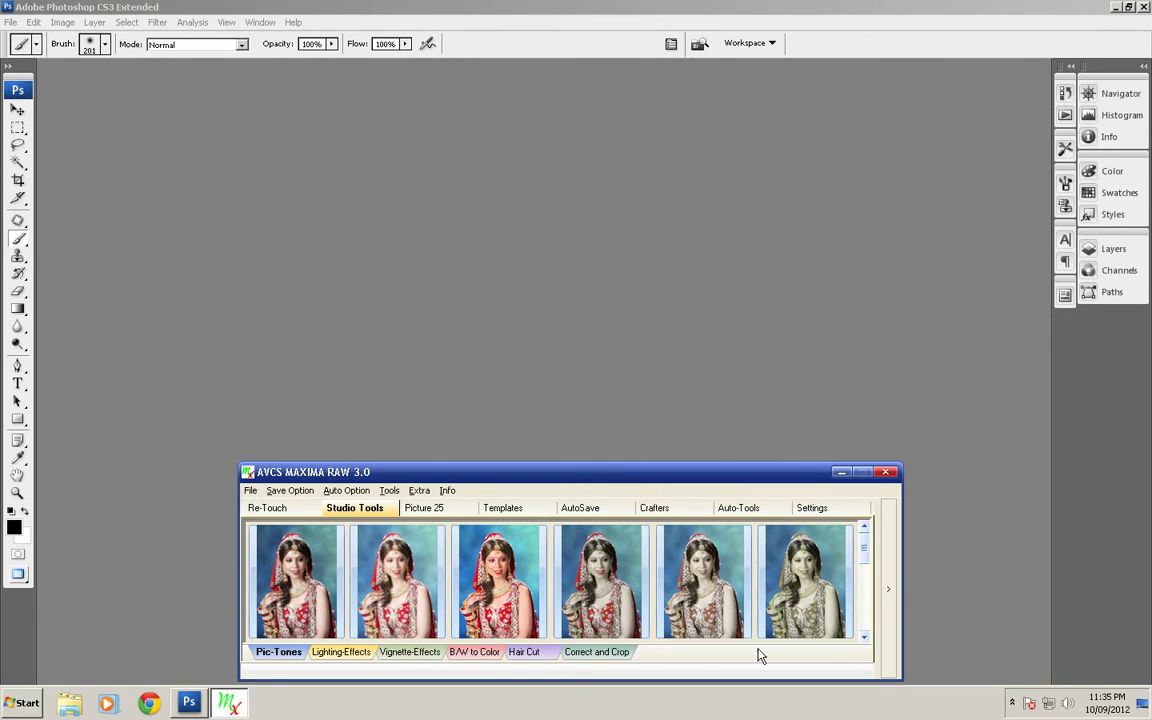
{"action": "left_click", "coordinate": [321, 655]}
{"action": "left_click", "coordinate": [411, 654]}
{"action": "left_click", "coordinate": [332, 657]}
{"action": "left_click", "coordinate": [276, 652]}
{"action": "left_click", "coordinate": [345, 652]}
{"action": "left_click", "coordinate": [283, 654]}
- Open IMG_4582.JPG from the j:\Sample002 folder and the garden couple photo from the first picture folder
{"action": "left_click", "coordinate": [424, 510]}
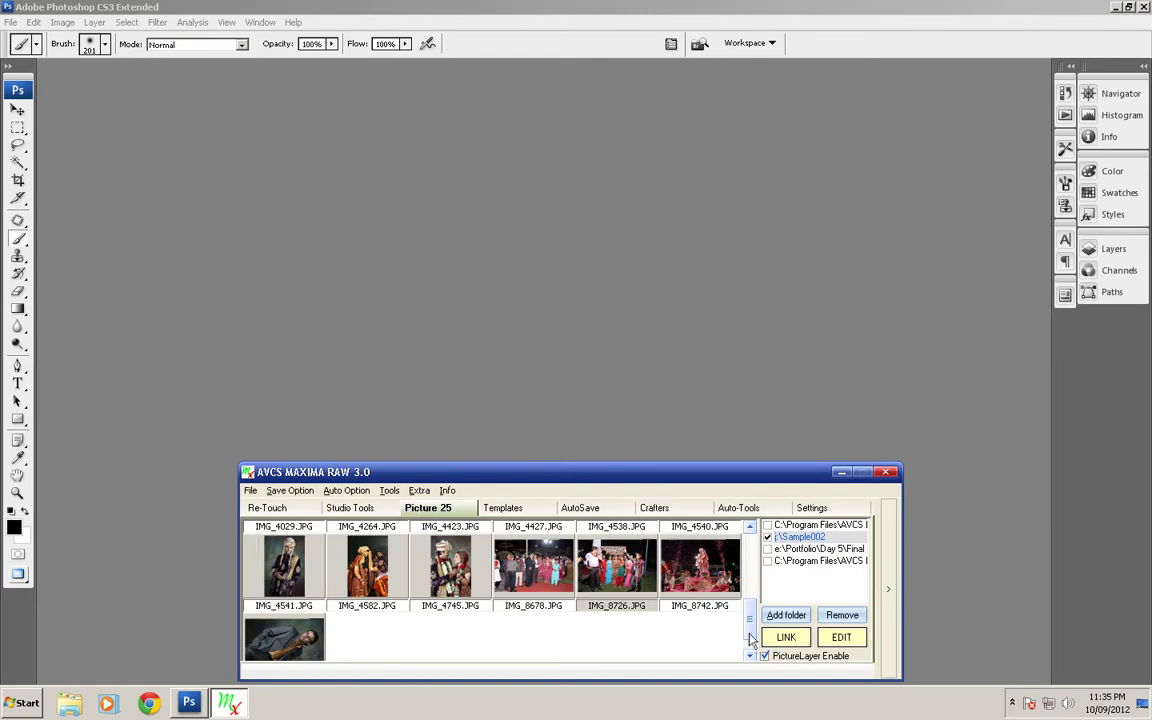
{"action": "left_click", "coordinate": [391, 588]}
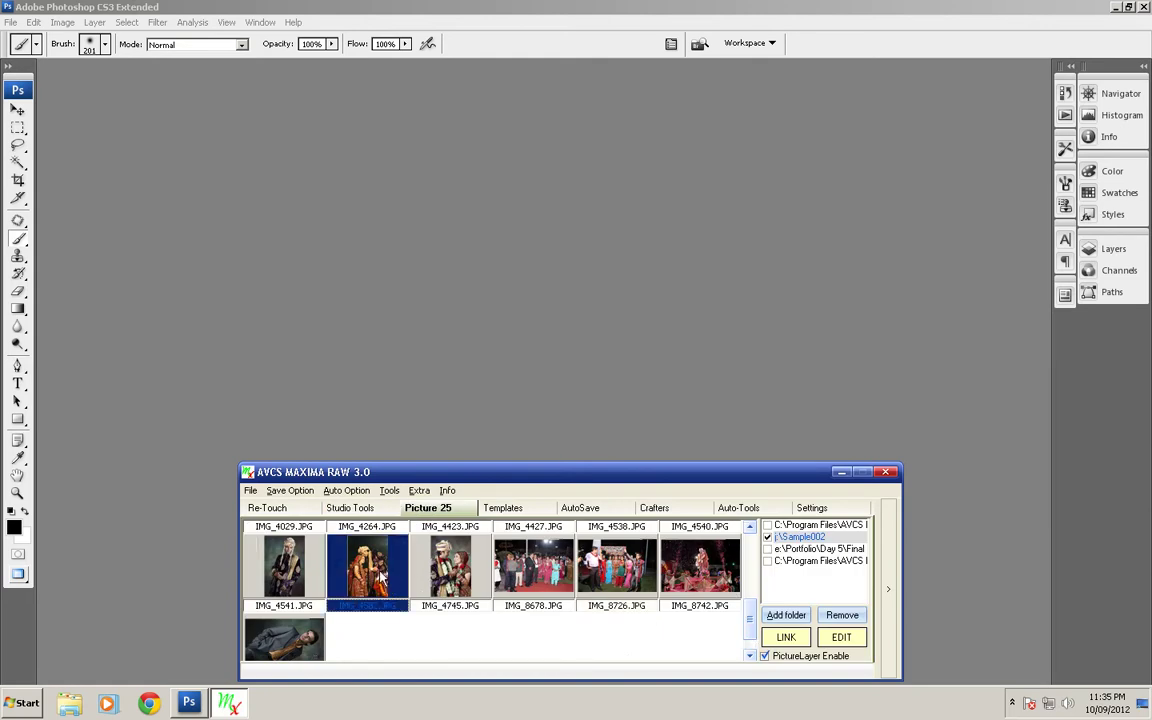
{"action": "left_click", "coordinate": [768, 525]}
{"action": "left_click_drag", "start_coordinate": [752, 612], "coordinate": [747, 553]}
{"action": "scroll", "coordinate": [750, 558], "scroll_direction": "down", "scroll_amount": 1}
{"action": "left_click", "coordinate": [652, 612]}
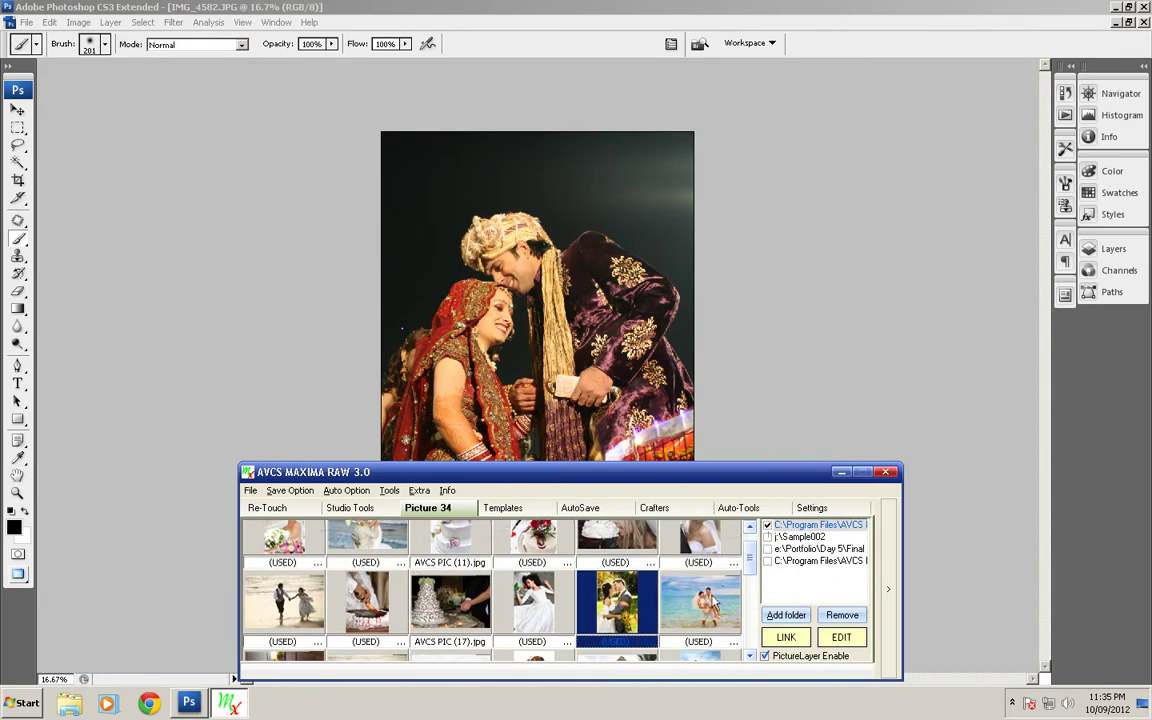
- Open the photos of the smiling bride with her veil, the bride with a bouquet and the couple embracing by the sea
{"action": "scroll", "coordinate": [752, 567], "scroll_direction": "up", "scroll_amount": 1}
{"action": "left_click", "coordinate": [703, 560]}
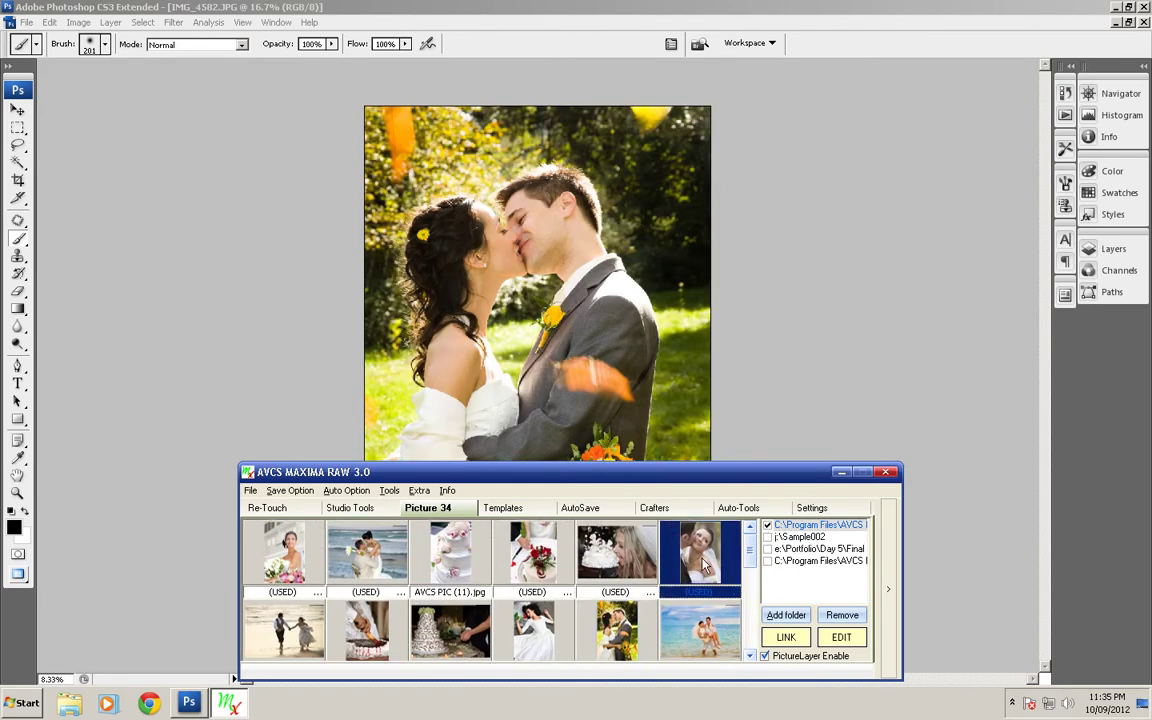
{"action": "left_click", "coordinate": [378, 556]}
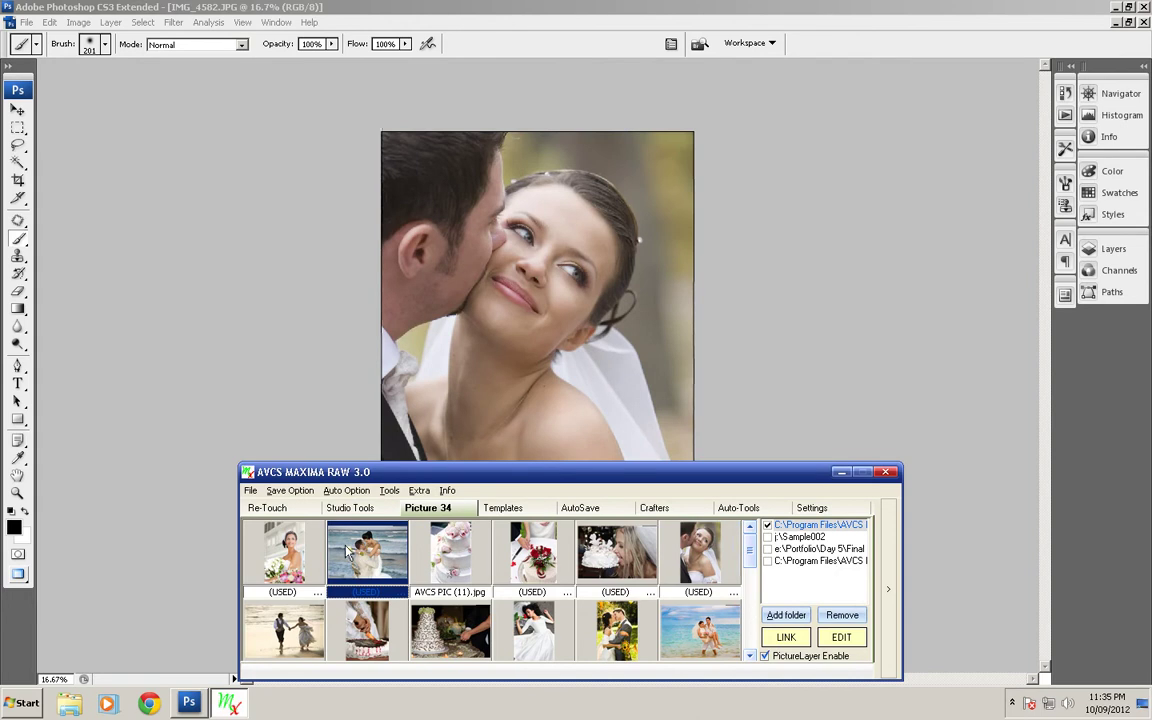
{"action": "left_click", "coordinate": [280, 549]}
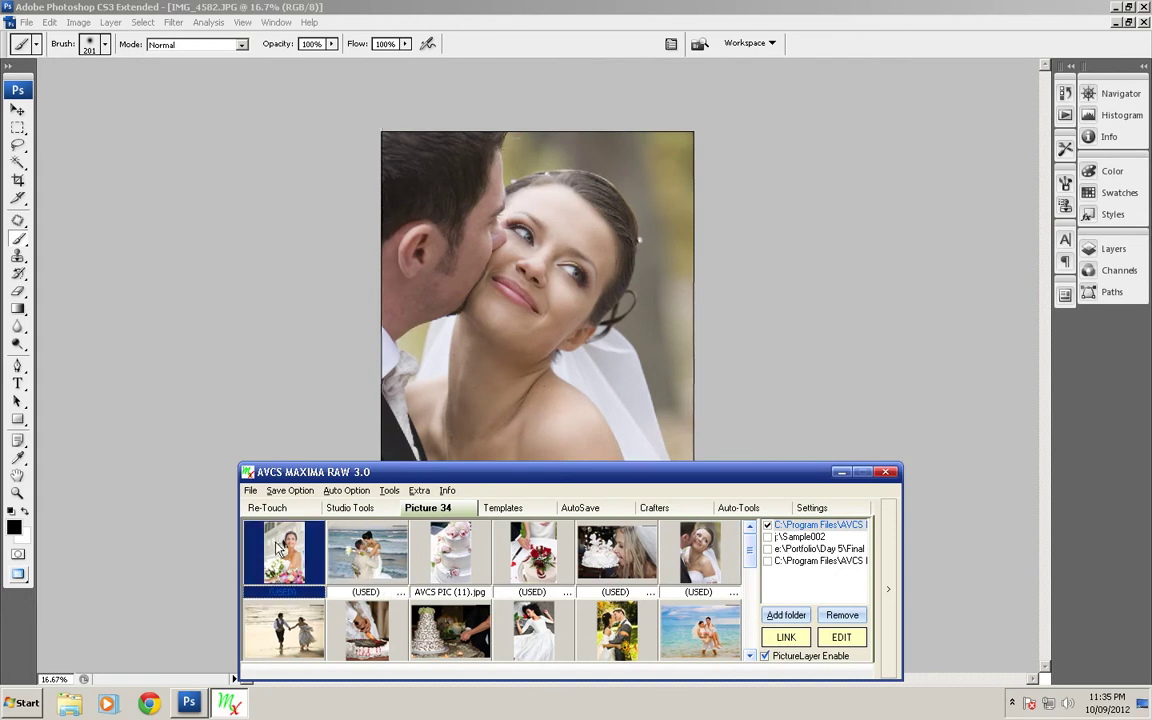
{"action": "left_click", "coordinate": [370, 560]}
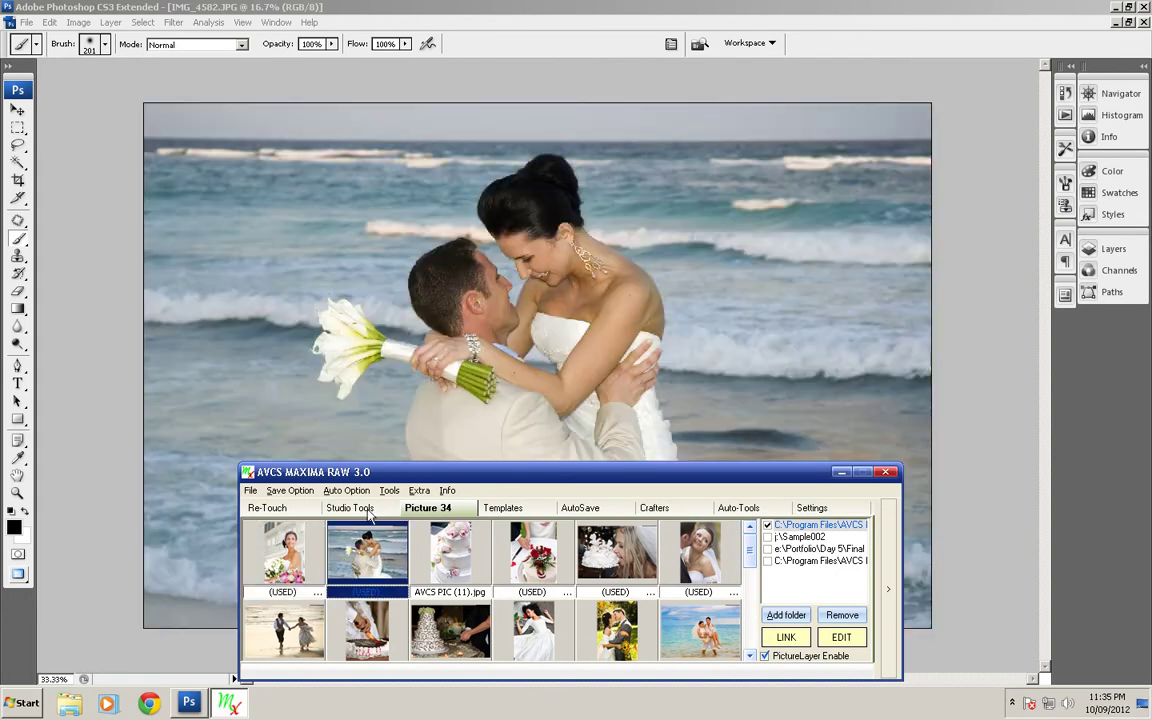
- Apply the muted green Pic-Tones preset to the seaside couple photo AVCS PIC (10).jpg
{"action": "left_click", "coordinate": [350, 508]}
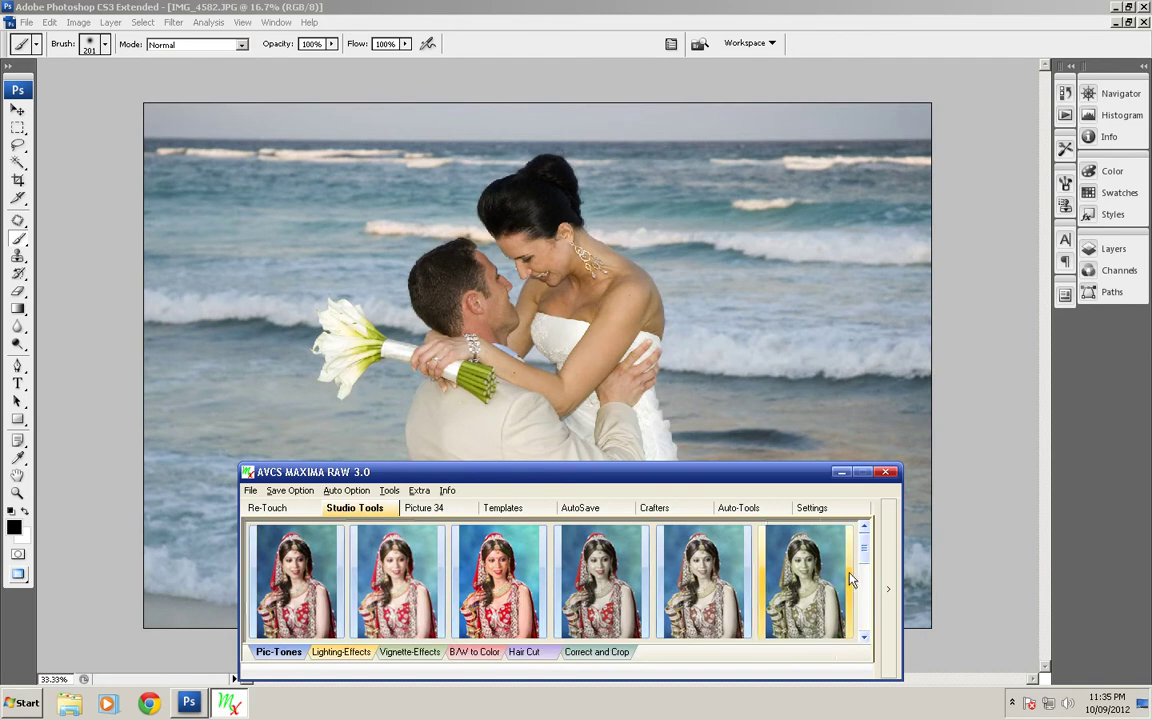
{"action": "left_click", "coordinate": [864, 637]}
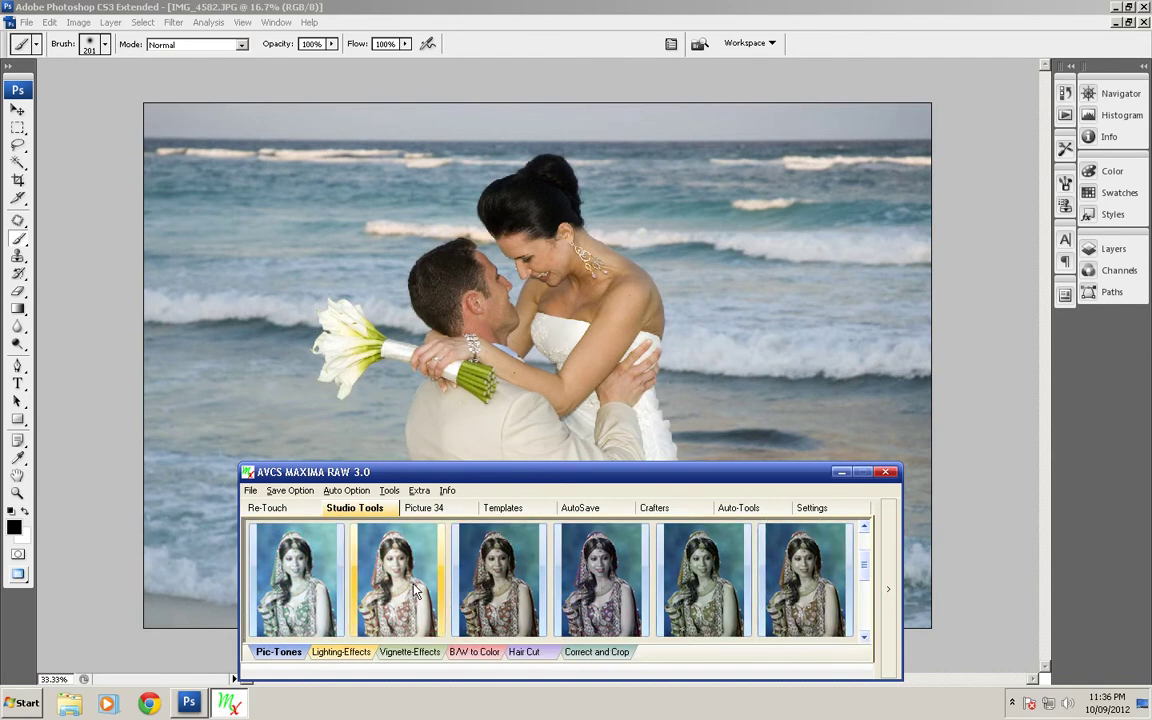
{"action": "scroll", "coordinate": [830, 548], "scroll_direction": "up", "scroll_amount": 1}
{"action": "left_click", "coordinate": [820, 563]}
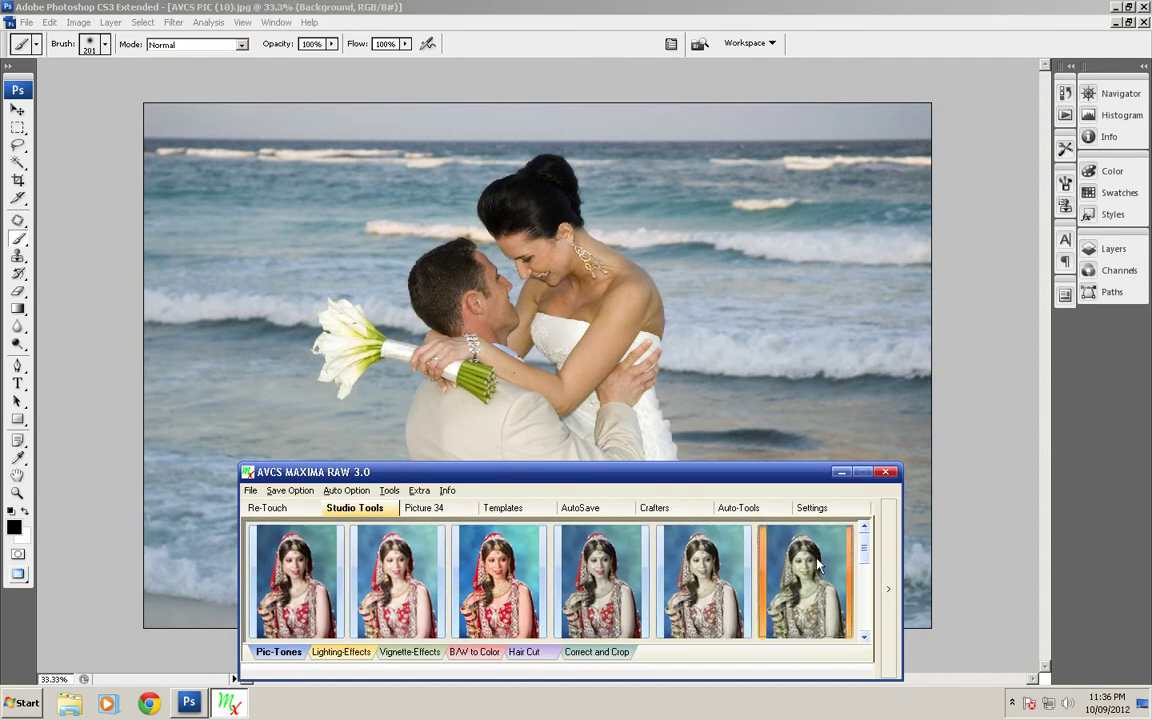
{"action": "left_click", "coordinate": [626, 5]}
{"action": "scroll", "coordinate": [521, 263], "scroll_direction": "up", "scroll_amount": 6}
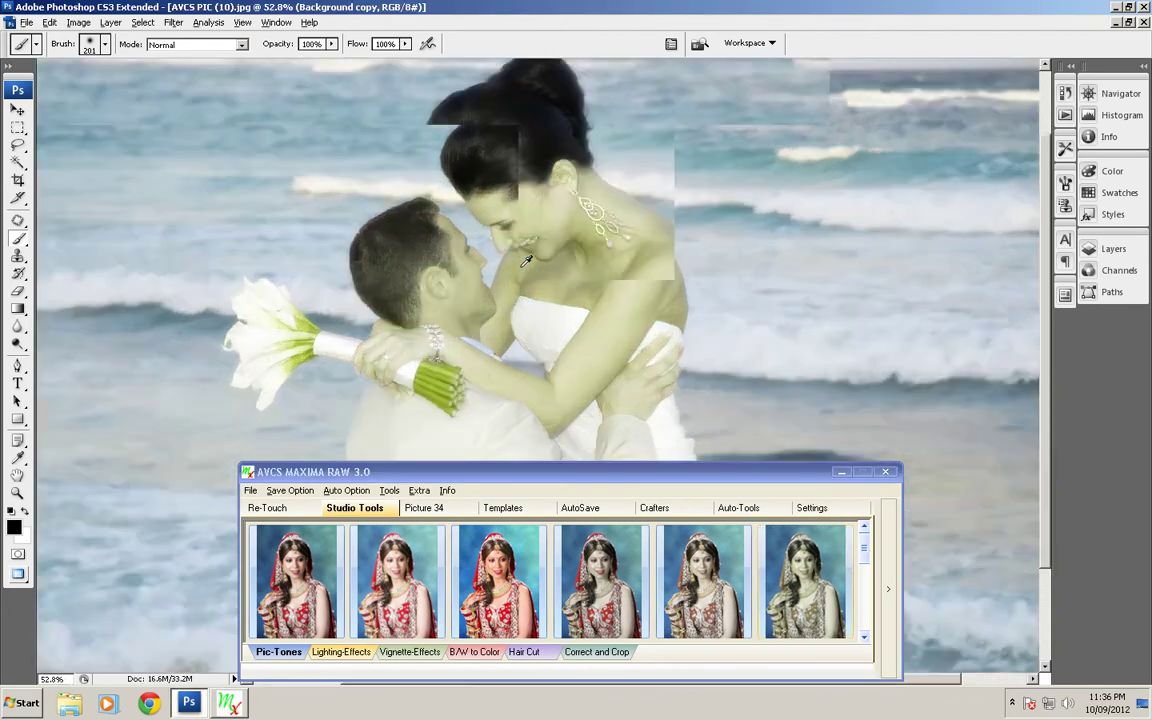
{"action": "scroll", "coordinate": [526, 261], "scroll_direction": "up", "scroll_amount": 2}
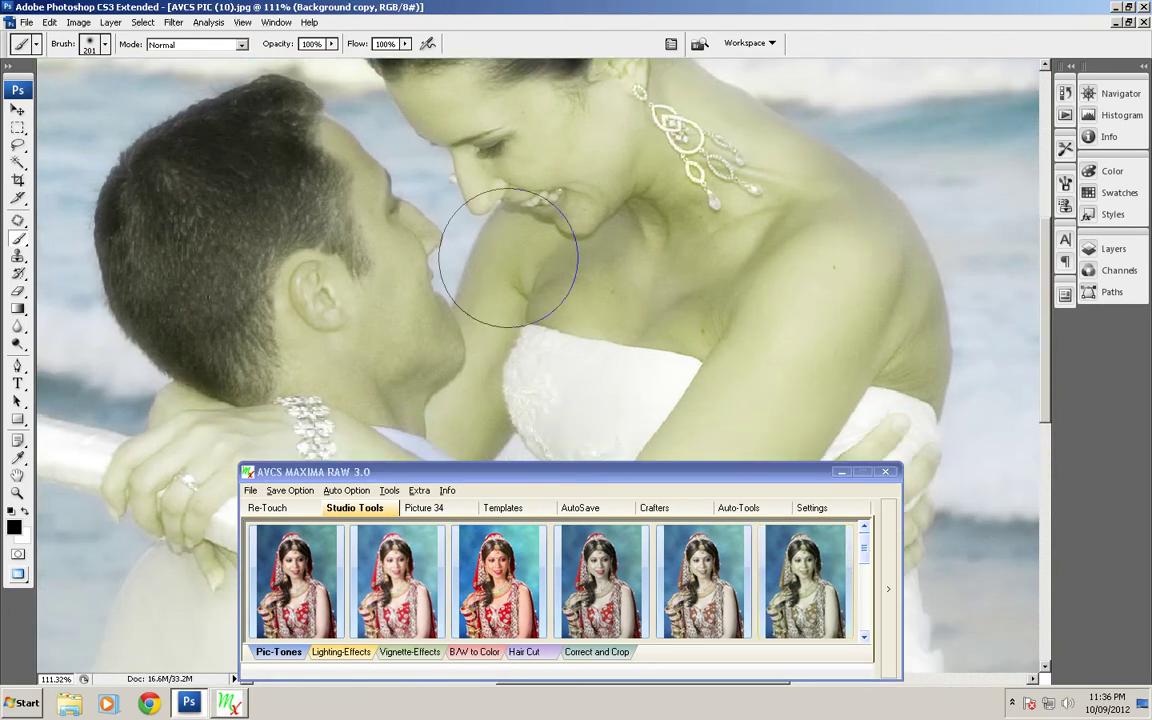
- Show the layers and toggle the Background copy layer's visibility to compare the toned photo with the original
{"action": "key", "text": "v"}
{"action": "key", "text": "F7"}
{"action": "left_click", "coordinate": [916, 313]}
{"action": "left_click", "coordinate": [916, 313]}
{"action": "left_click", "coordinate": [916, 313]}
{"action": "left_click", "coordinate": [916, 313]}
- Step through the blend modes for the Background copy layer and set it to Overlay
{"action": "mouse_move", "coordinate": [1022, 273]}
{"action": "left_mouse_down"}
{"action": "mouse_move", "coordinate": [994, 274]}
{"action": "mouse_move", "coordinate": [1013, 276]}
{"action": "left_mouse_up"}
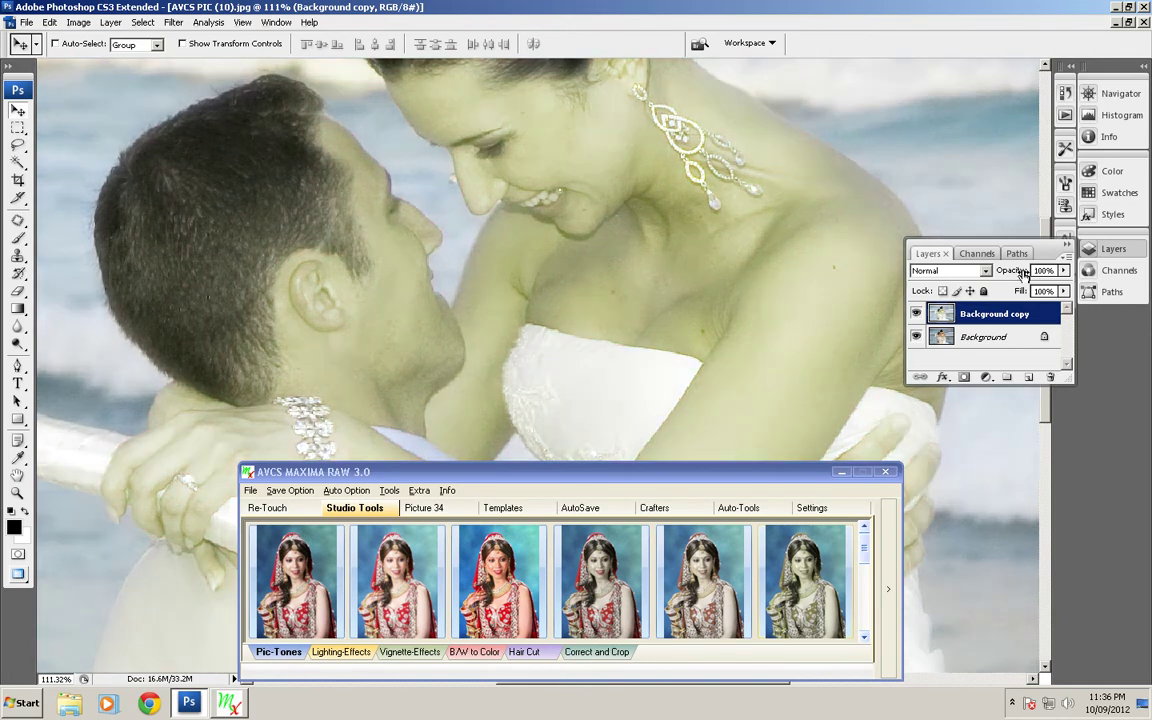
{"action": "left_click", "coordinate": [962, 275]}
{"action": "left_click", "coordinate": [962, 275]}
{"action": "key", "text": "Down"}
{"action": "key", "text": "Down"}
{"action": "key", "text": "Down"}
{"action": "key", "text": "Down"}
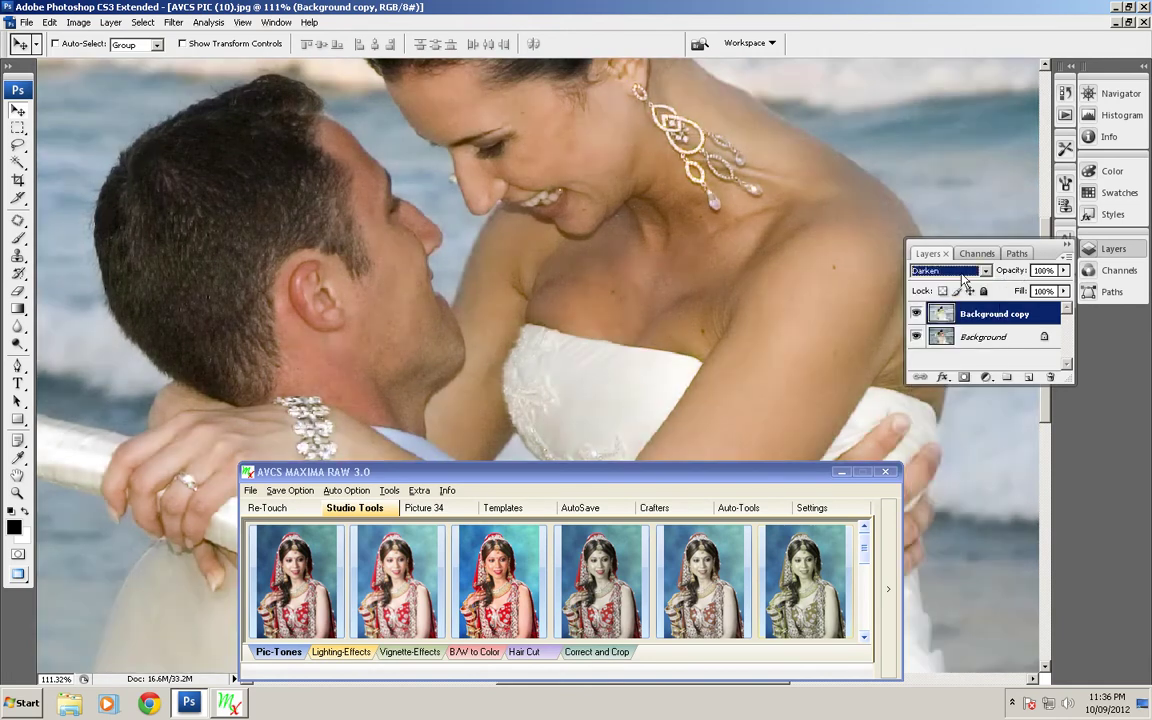
{"action": "key", "text": "Down"}
{"action": "key", "text": "Down"}
{"action": "key", "text": "Down"}
{"action": "key", "text": "Down"}
{"action": "key", "text": "Down"}
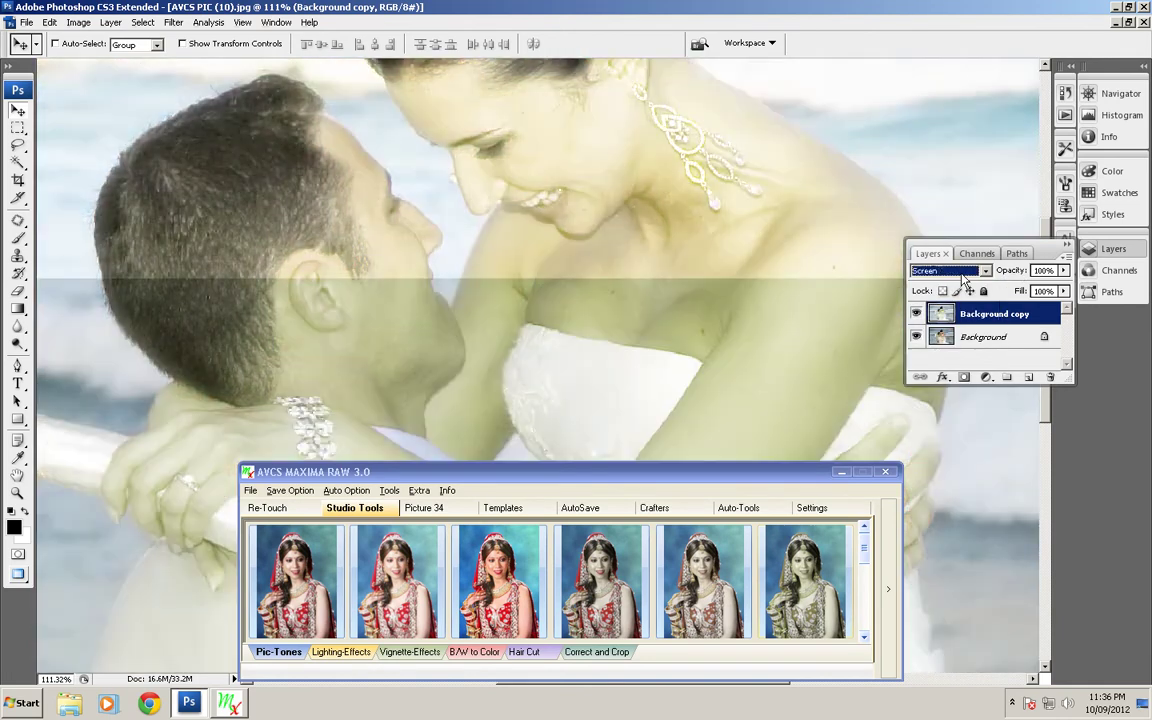
{"action": "key", "text": "Down"}
{"action": "key", "text": "Down"}
{"action": "key", "text": "Down"}
{"action": "key", "text": "Down"}
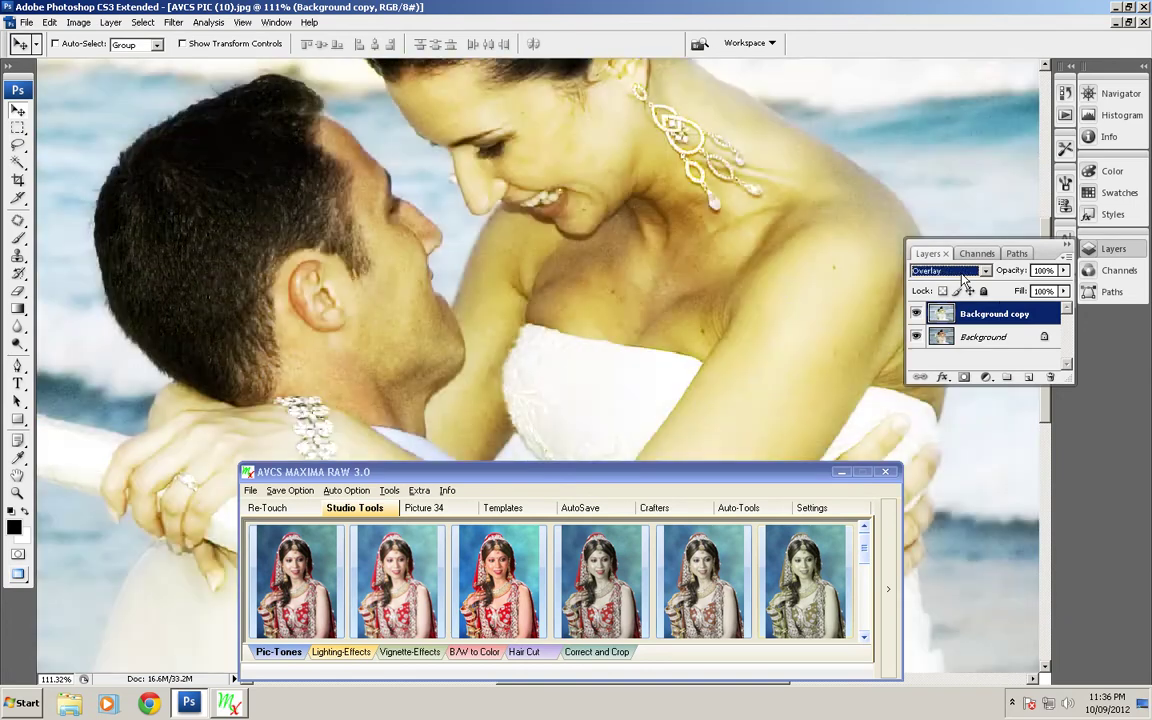
{"action": "key", "text": "Up"}
- Apply the first warm orange Lighting-Effects preset to the seaside couple photo
{"action": "left_click", "coordinate": [325, 652]}
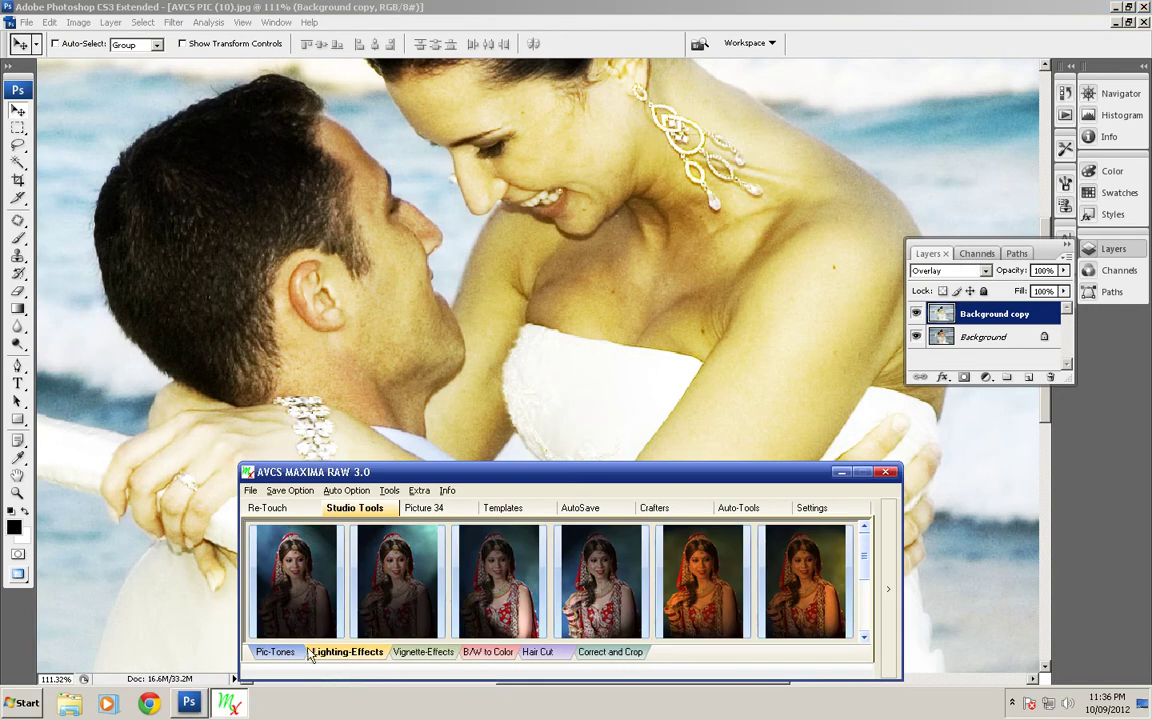
{"action": "left_click", "coordinate": [675, 583]}
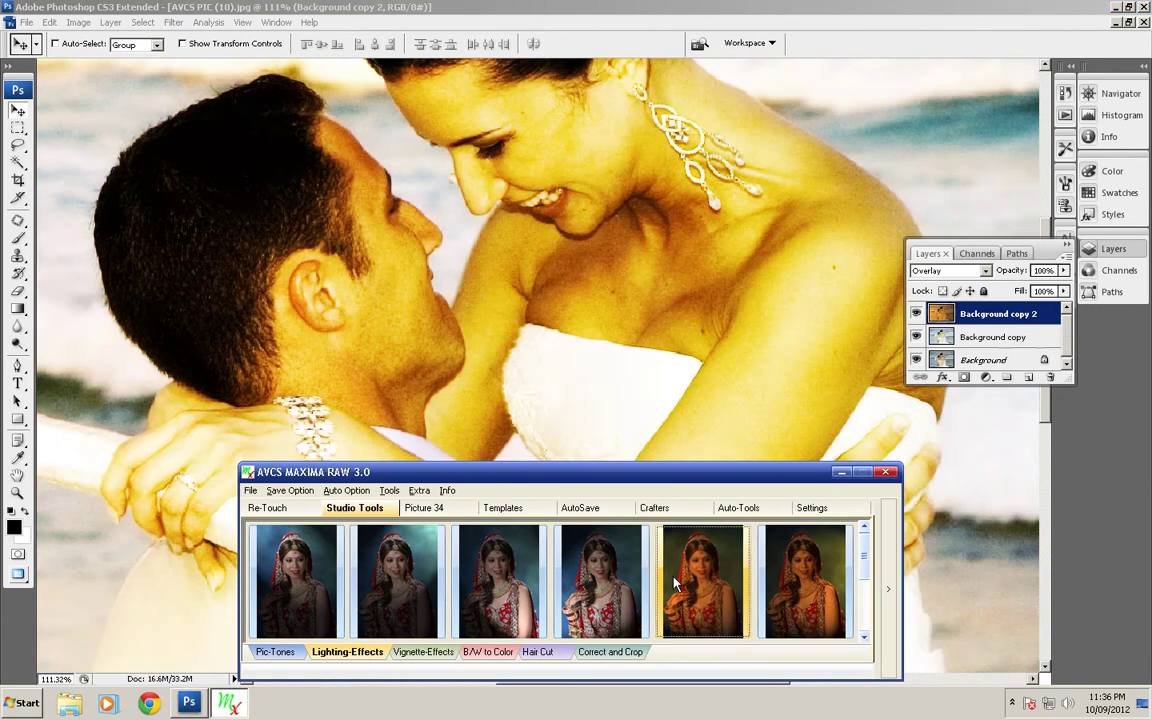
{"action": "left_click", "coordinate": [555, 7]}
{"action": "scroll", "coordinate": [564, 164], "scroll_direction": "down", "scroll_amount": 5}
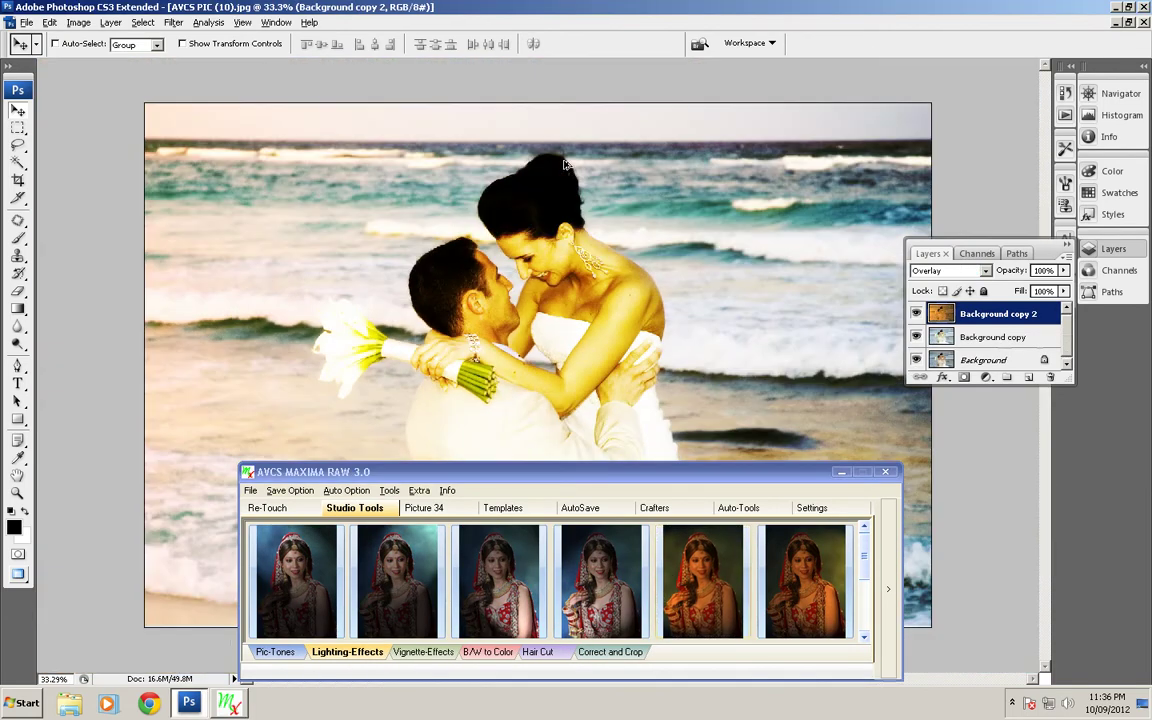
{"action": "scroll", "coordinate": [548, 263], "scroll_direction": "up", "scroll_amount": 4}
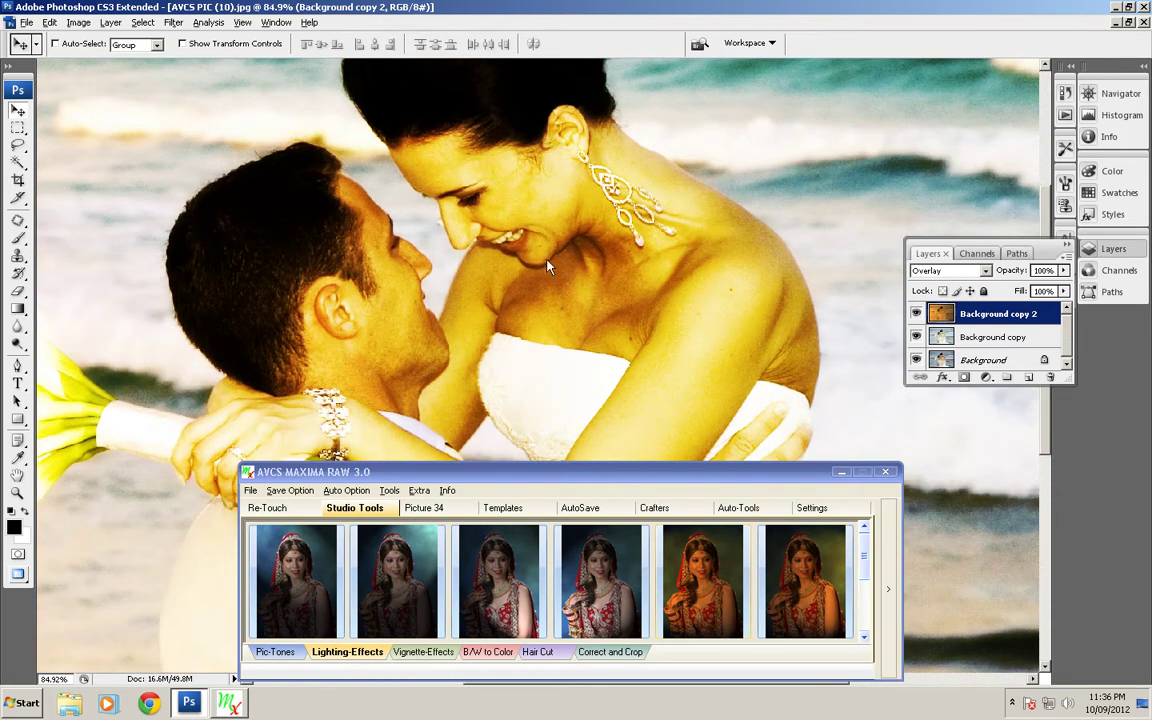
- Toggle the visibility of Background copy and Background copy 2 to compare their effects on the photo
{"action": "left_click", "coordinate": [916, 337]}
{"action": "left_click", "coordinate": [916, 337]}
{"action": "left_click", "coordinate": [916, 314]}
{"action": "left_click", "coordinate": [916, 314]}
{"action": "left_click", "coordinate": [916, 313]}
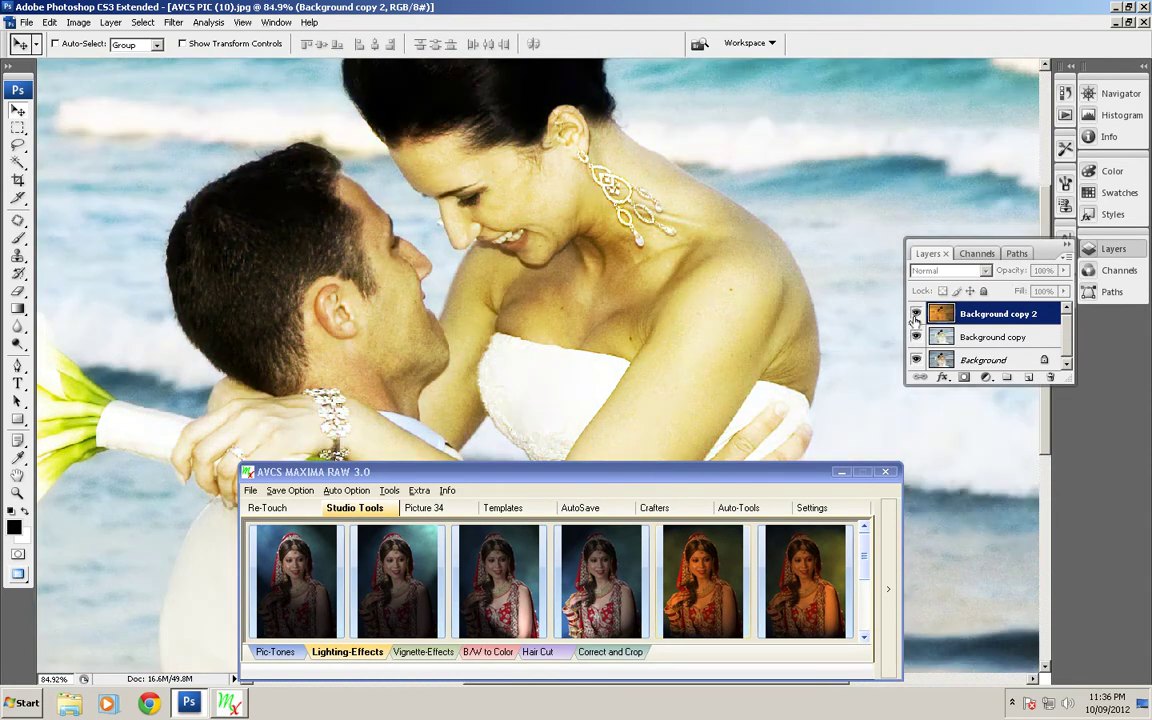
{"action": "left_click", "coordinate": [916, 313]}
{"action": "scroll", "coordinate": [630, 291], "scroll_direction": "down", "scroll_amount": 2}
{"action": "scroll", "coordinate": [630, 291], "scroll_direction": "down", "scroll_amount": 1}
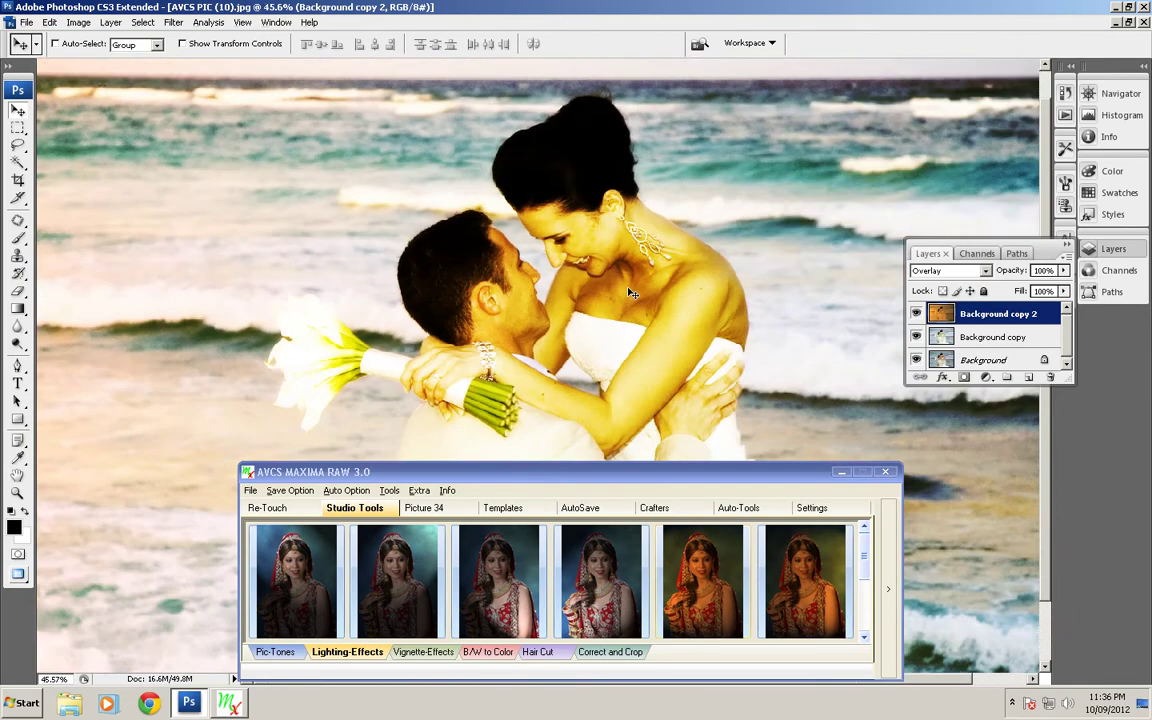
- Merge the visible layers of AVCS PIC (10).jpg and close the photo without saving
{"action": "key", "text": "ctrl+shift+e"}
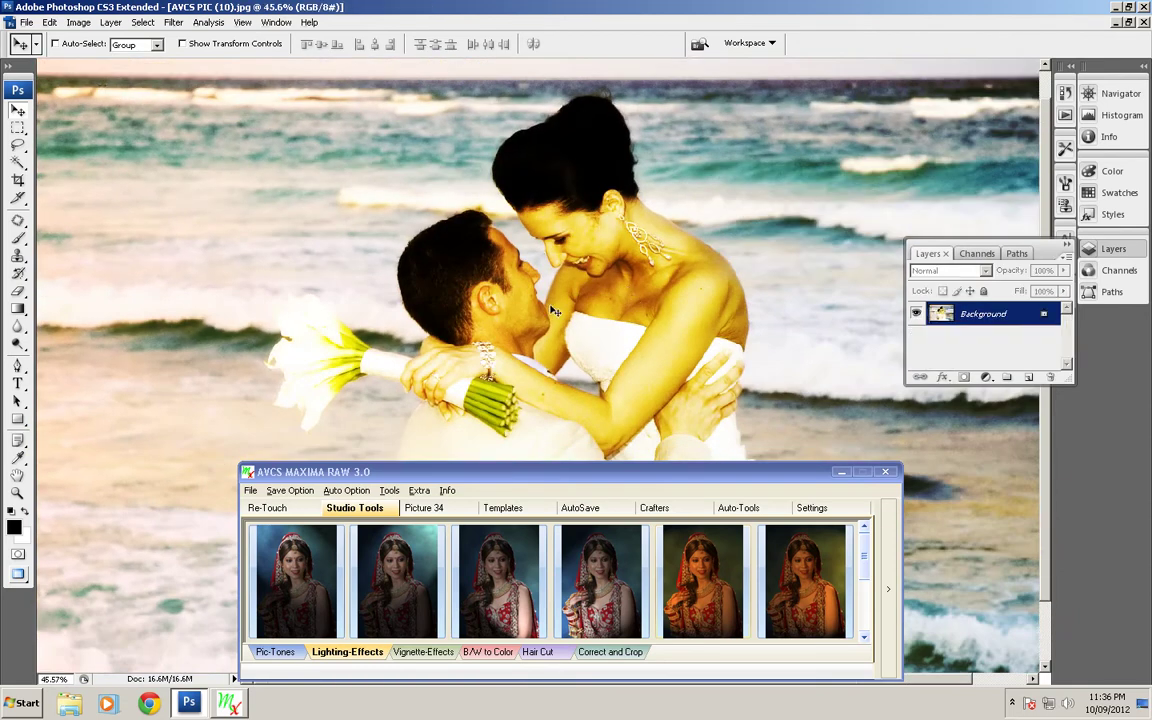
{"action": "key", "text": "ctrl+w"}
{"action": "key", "text": "n"}
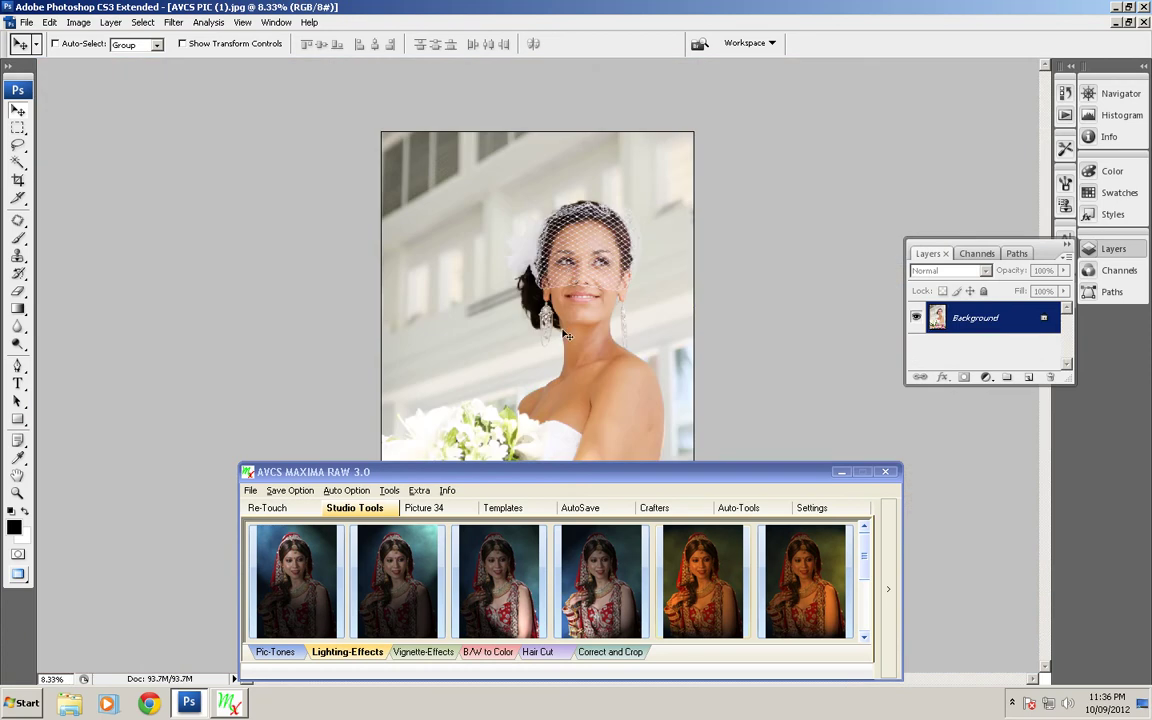
- Apply the pale grey sketch preset from Vignette-Effects to the veiled bride photo AVCS PIC (1).jpg
{"action": "left_click", "coordinate": [416, 651]}
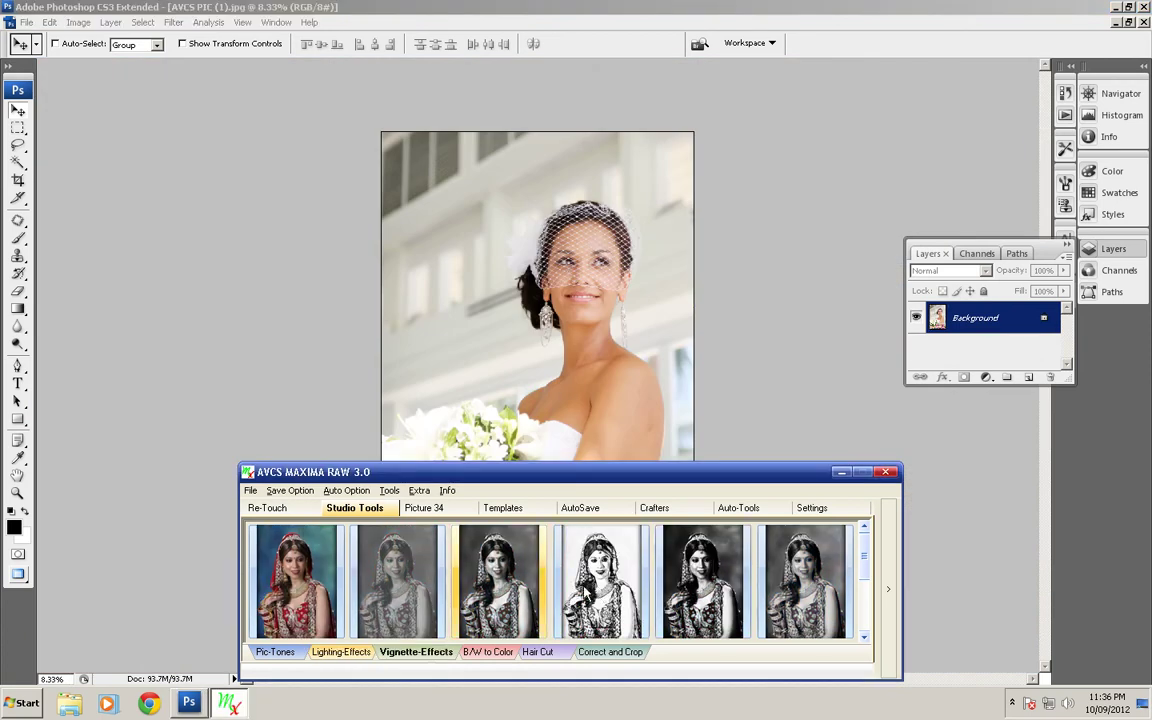
{"action": "left_click", "coordinate": [865, 637]}
{"action": "left_click", "coordinate": [812, 582]}
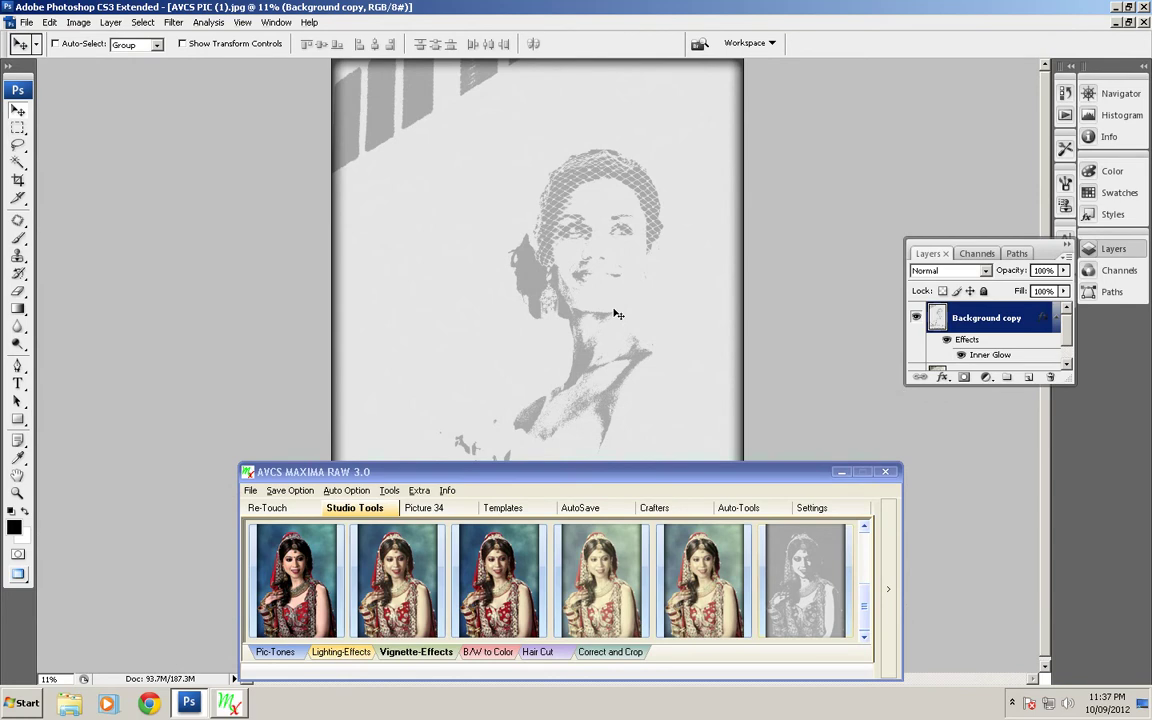
- Lower the opacity of the Background copy sketch layer to 75%
{"action": "left_click_drag", "start_coordinate": [1014, 276], "coordinate": [905, 278]}
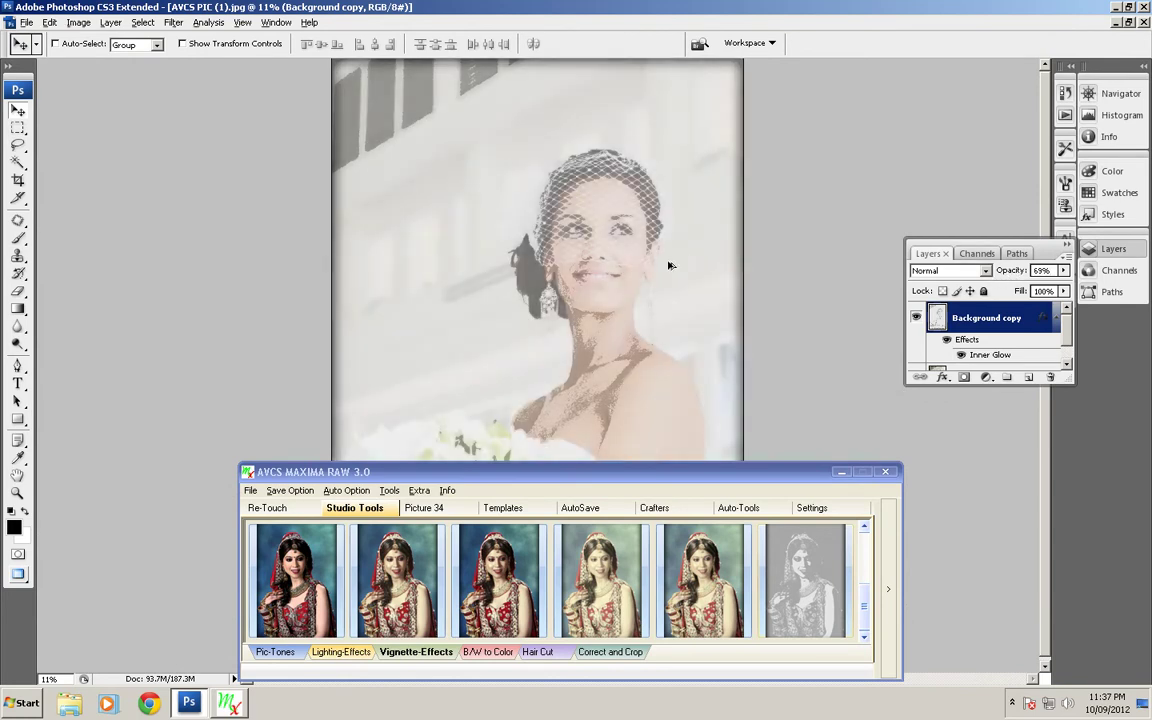
{"action": "scroll", "coordinate": [670, 265], "scroll_direction": "up", "scroll_amount": 4}
{"action": "left_click_drag", "start_coordinate": [663, 238], "coordinate": [694, 331]}
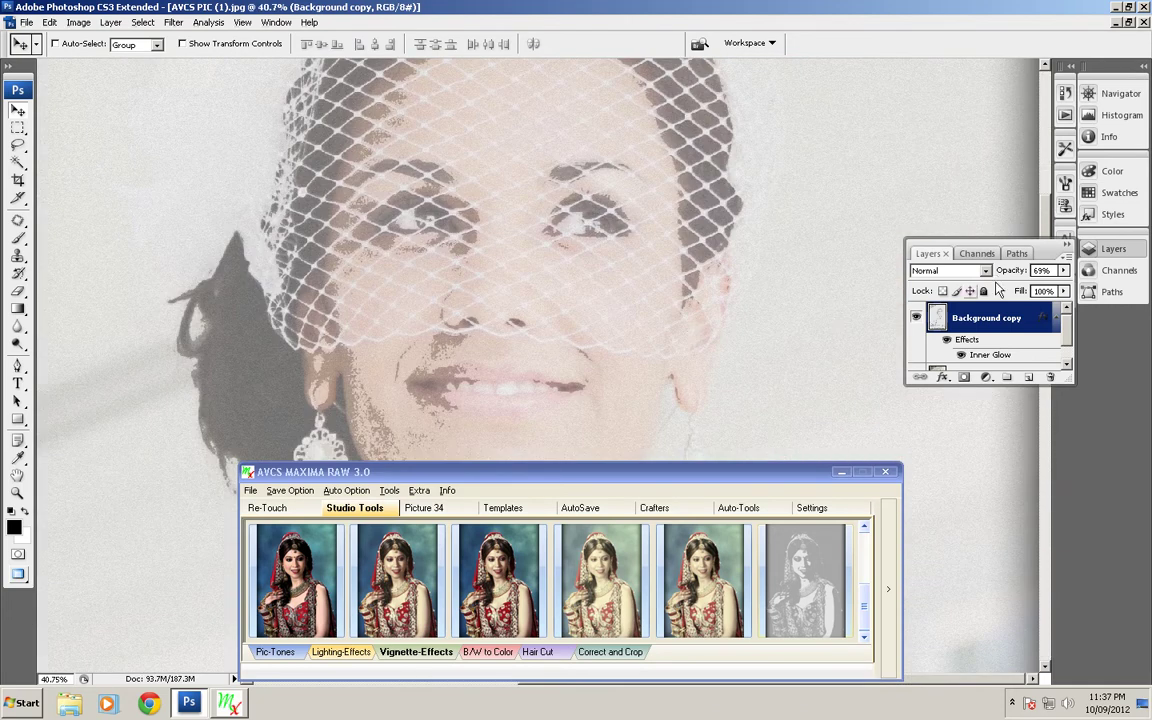
{"action": "mouse_move", "coordinate": [1012, 276]}
{"action": "left_mouse_down"}
{"action": "mouse_move", "coordinate": [955, 278]}
{"action": "mouse_move", "coordinate": [1025, 275]}
{"action": "left_mouse_up"}
{"action": "left_click", "coordinate": [956, 276]}
{"action": "left_click", "coordinate": [1011, 277]}
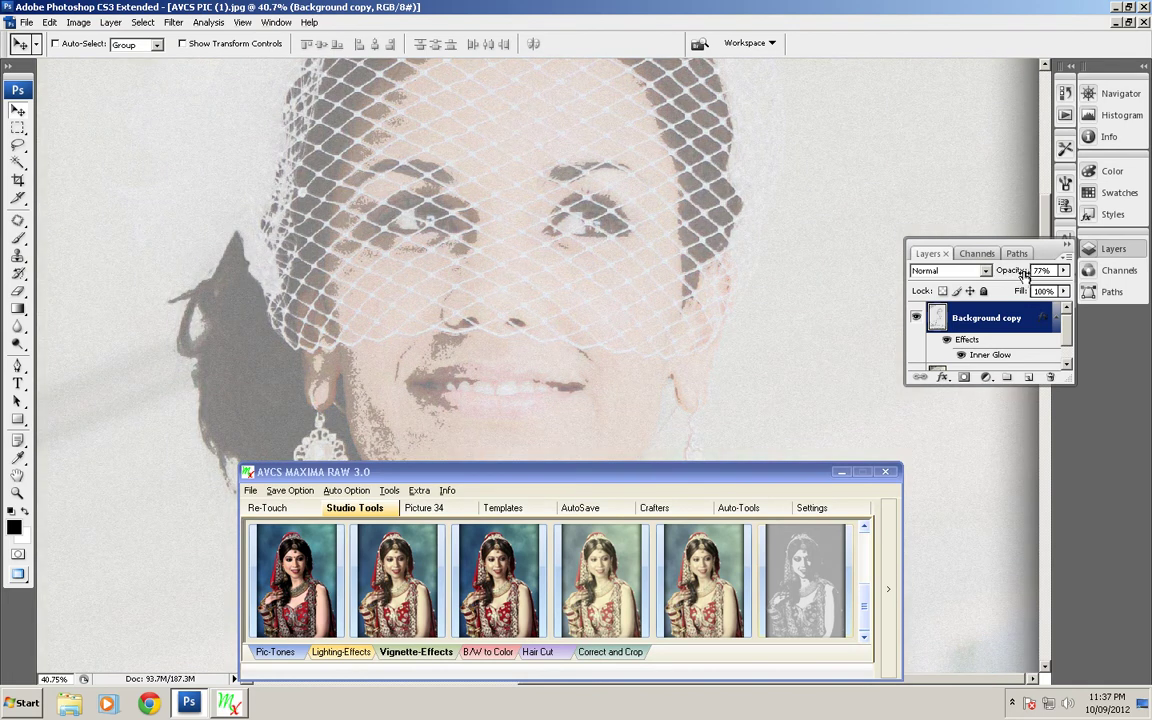
- Merge the layers of AVCS PIC (1).jpg and close the photo without saving
{"action": "scroll", "coordinate": [587, 294], "scroll_direction": "down", "scroll_amount": 3}
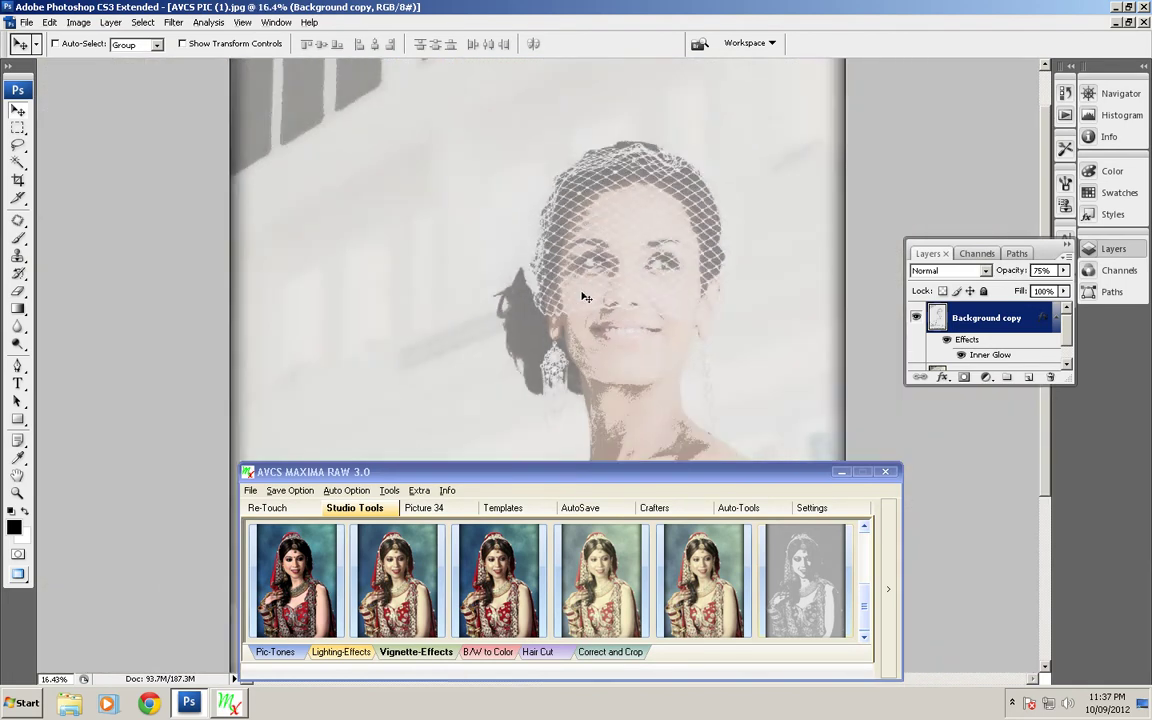
{"action": "scroll", "coordinate": [587, 297], "scroll_direction": "down", "scroll_amount": 5}
{"action": "left_click_drag", "start_coordinate": [610, 189], "coordinate": [596, 407]}
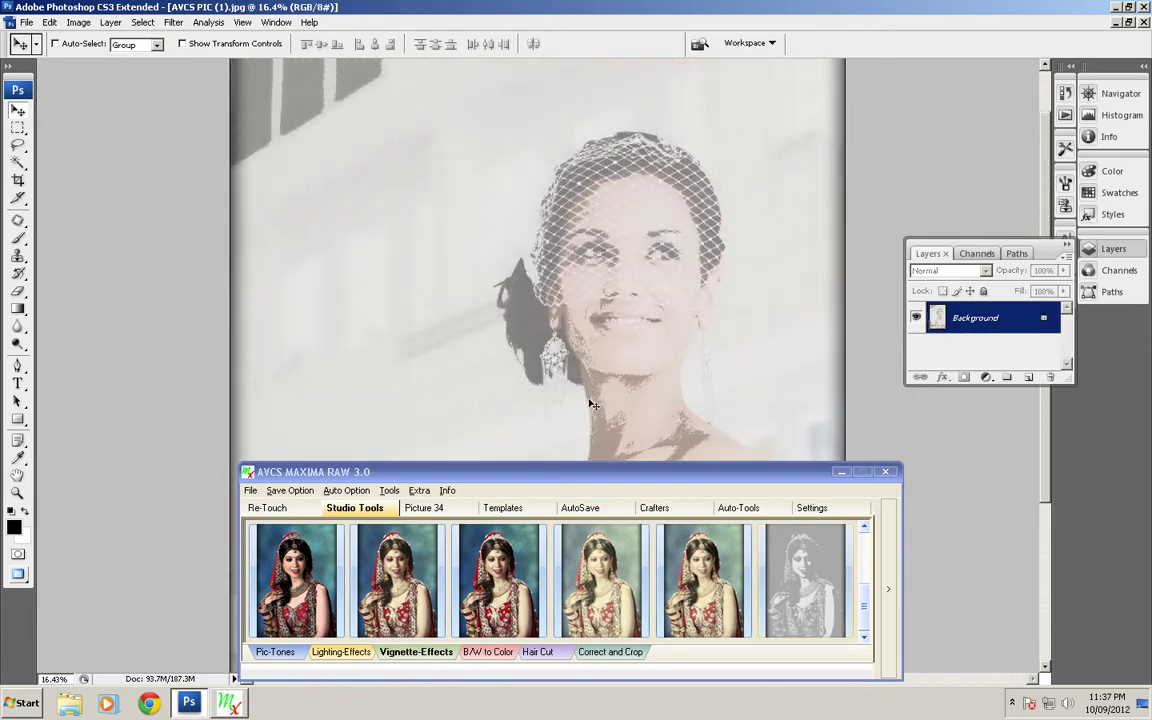
{"action": "key", "text": "ctrl+w"}
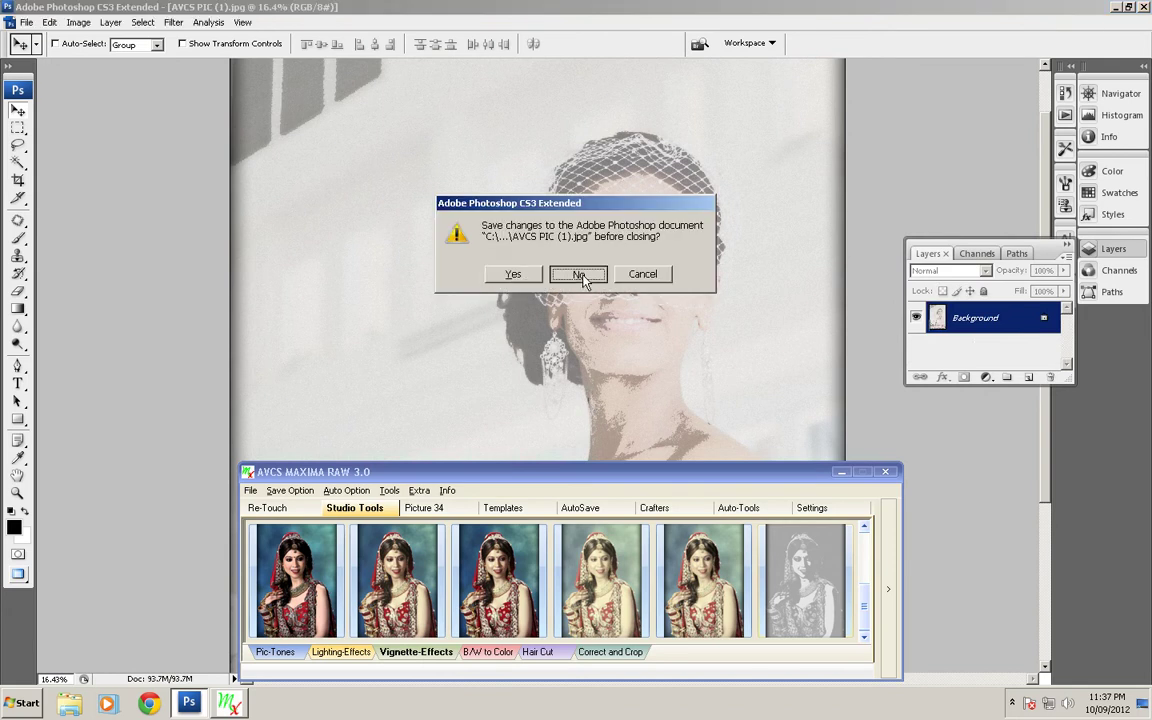
{"action": "left_click", "coordinate": [579, 273]}
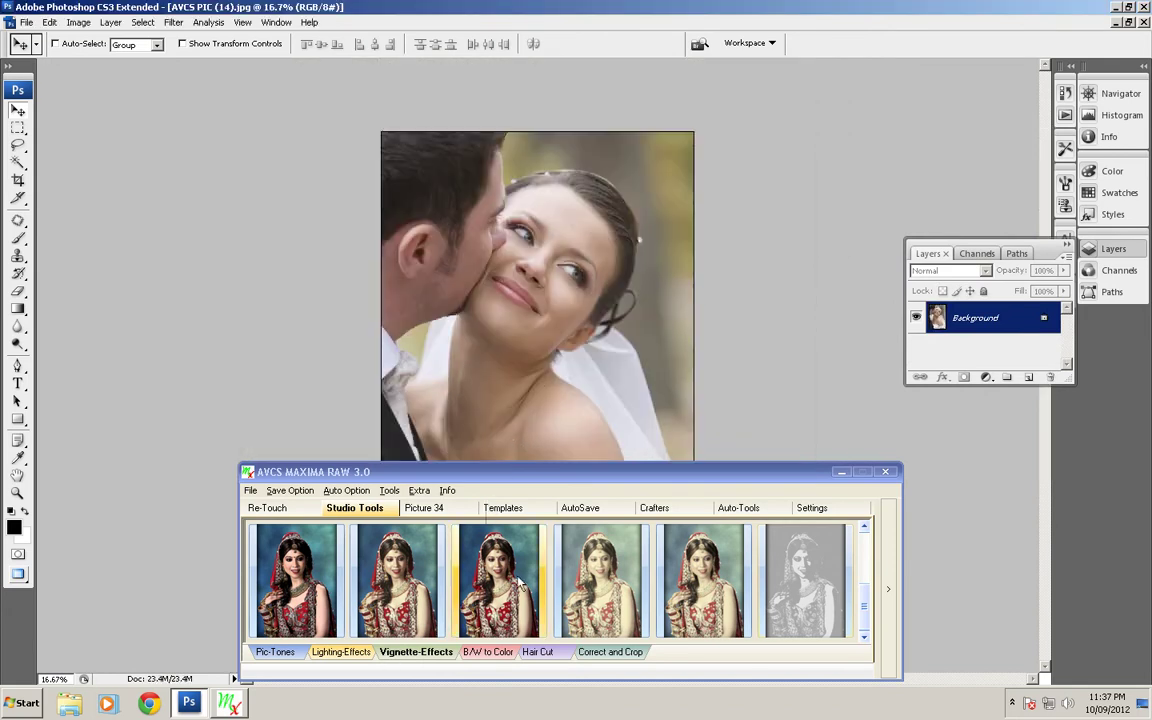
- Apply the pale yellow faded preset from Vignette-Effects to the kissed bride photo AVCS PIC (14).jpg
{"action": "left_click", "coordinate": [606, 580]}
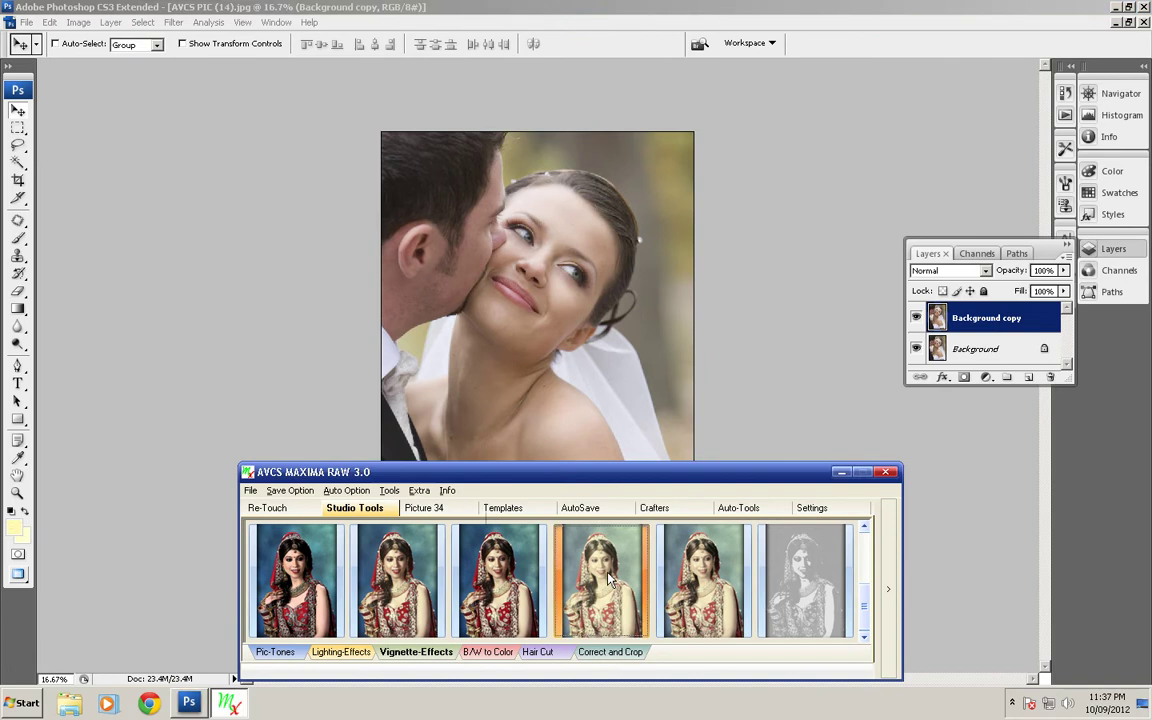
{"action": "left_click", "coordinate": [536, 330]}
{"action": "scroll", "coordinate": [536, 330], "scroll_direction": "up", "scroll_amount": 7}
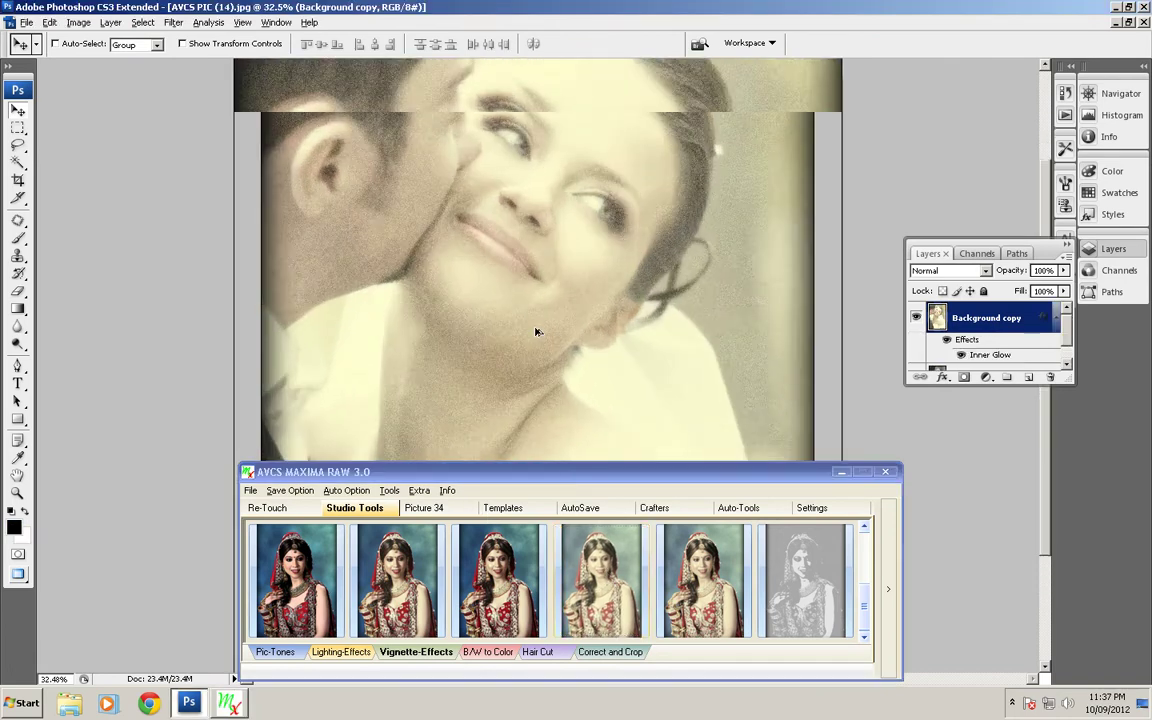
{"action": "scroll", "coordinate": [536, 331], "scroll_direction": "up", "scroll_amount": 2}
{"action": "left_click_drag", "start_coordinate": [482, 290], "coordinate": [543, 387]}
{"action": "scroll", "coordinate": [550, 359], "scroll_direction": "up", "scroll_amount": 1}
{"action": "left_click_drag", "start_coordinate": [591, 336], "coordinate": [635, 383]}
- Try the blend modes from Darken onward on the Background copy layer and set it to Overlay
{"action": "mouse_move", "coordinate": [1017, 274]}
{"action": "left_mouse_down"}
{"action": "mouse_move", "coordinate": [955, 274]}
{"action": "mouse_move", "coordinate": [1018, 272]}
{"action": "left_mouse_up"}
{"action": "left_click", "coordinate": [986, 271]}
{"action": "left_click", "coordinate": [1014, 272]}
{"action": "left_click", "coordinate": [985, 271]}
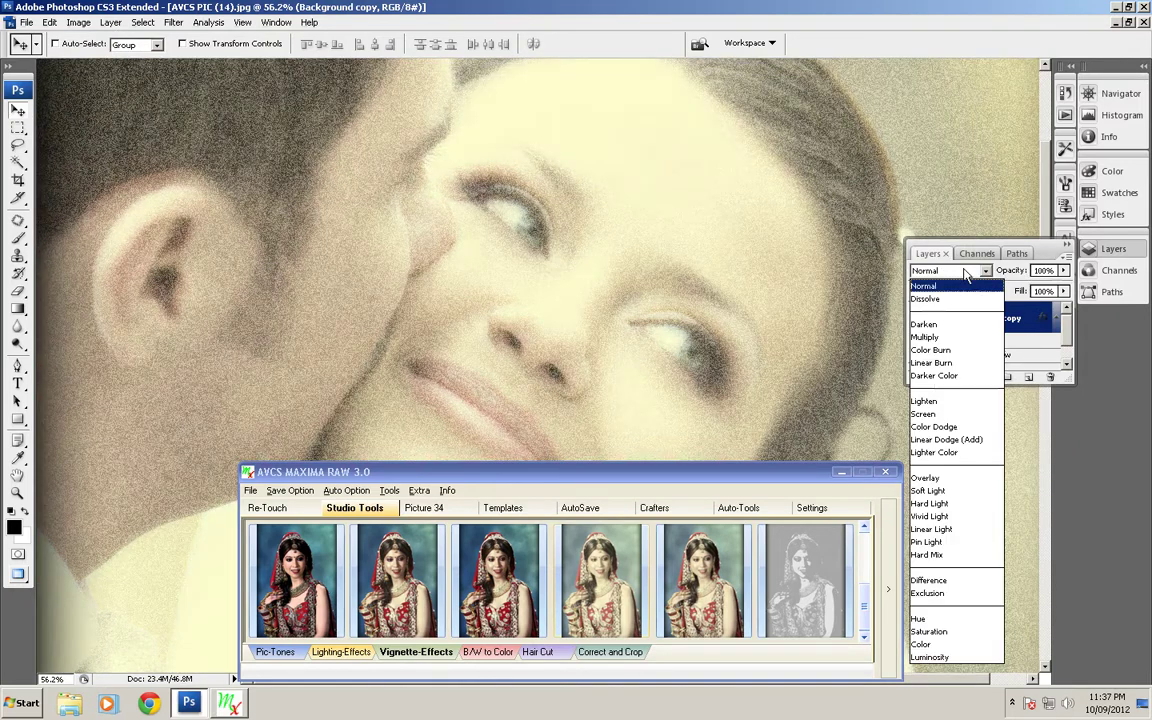
{"action": "left_click", "coordinate": [943, 325]}
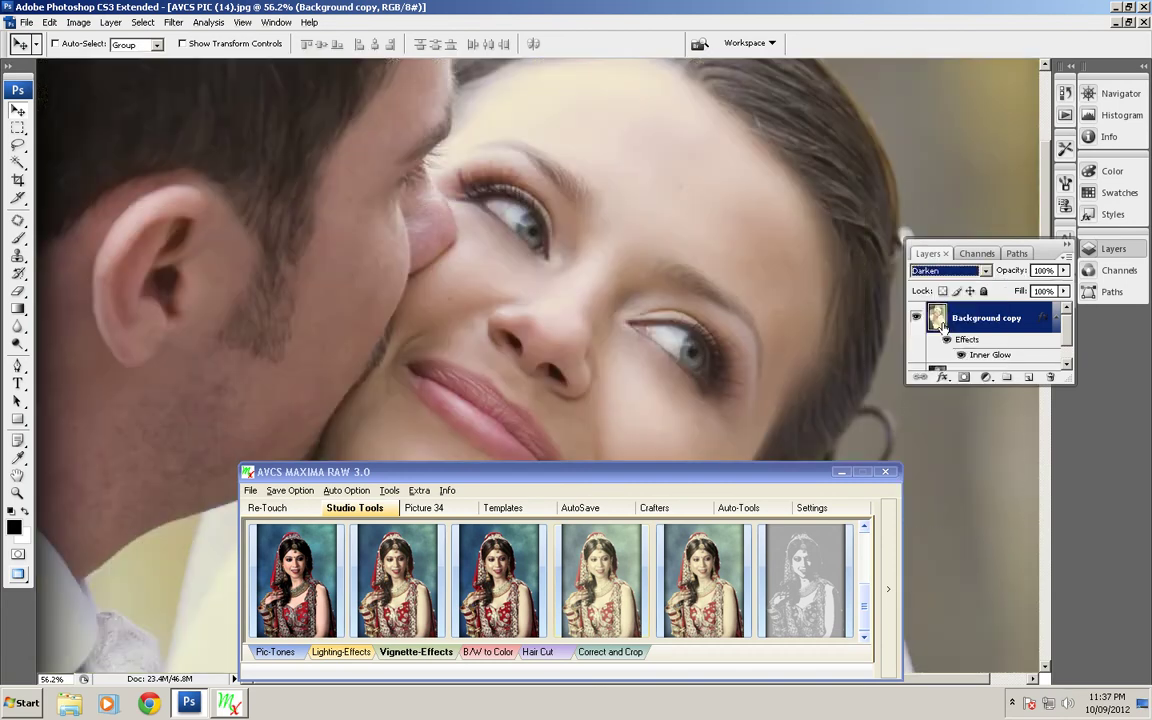
{"action": "key", "text": "Down"}
{"action": "key", "text": "Down"}
{"action": "key", "text": "Down"}
{"action": "key", "text": "Down"}
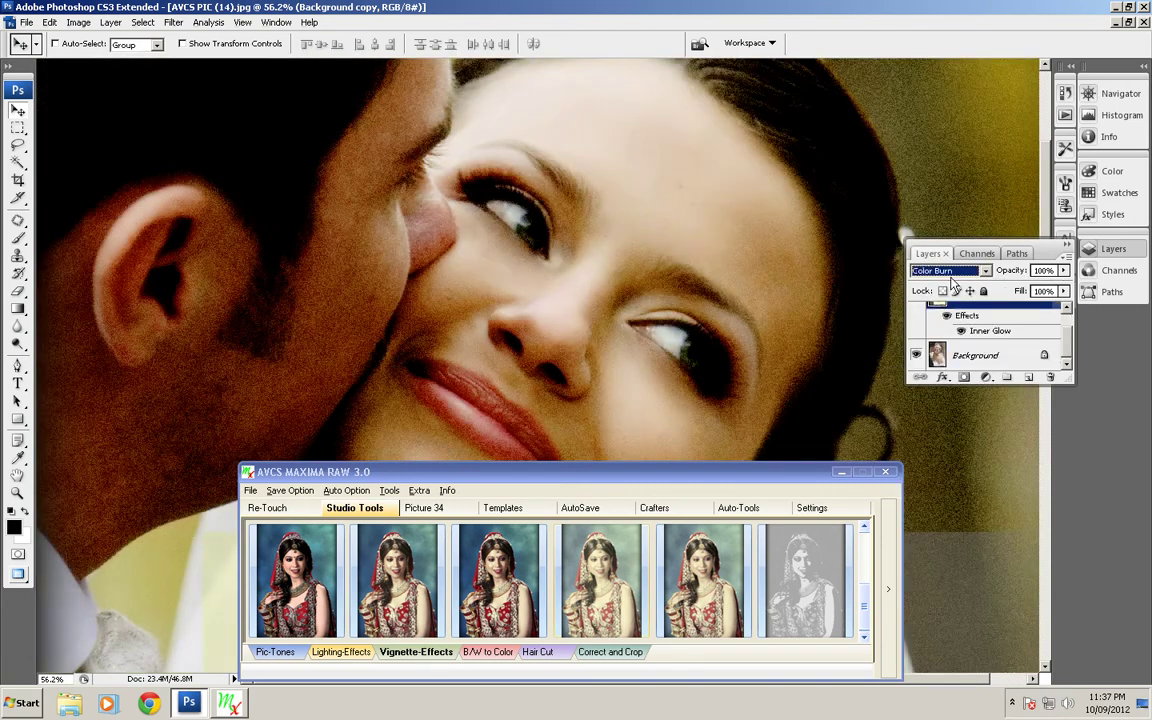
{"action": "key", "text": "Down"}
{"action": "key", "text": "Down"}
{"action": "key", "text": "Down"}
{"action": "key", "text": "Down"}
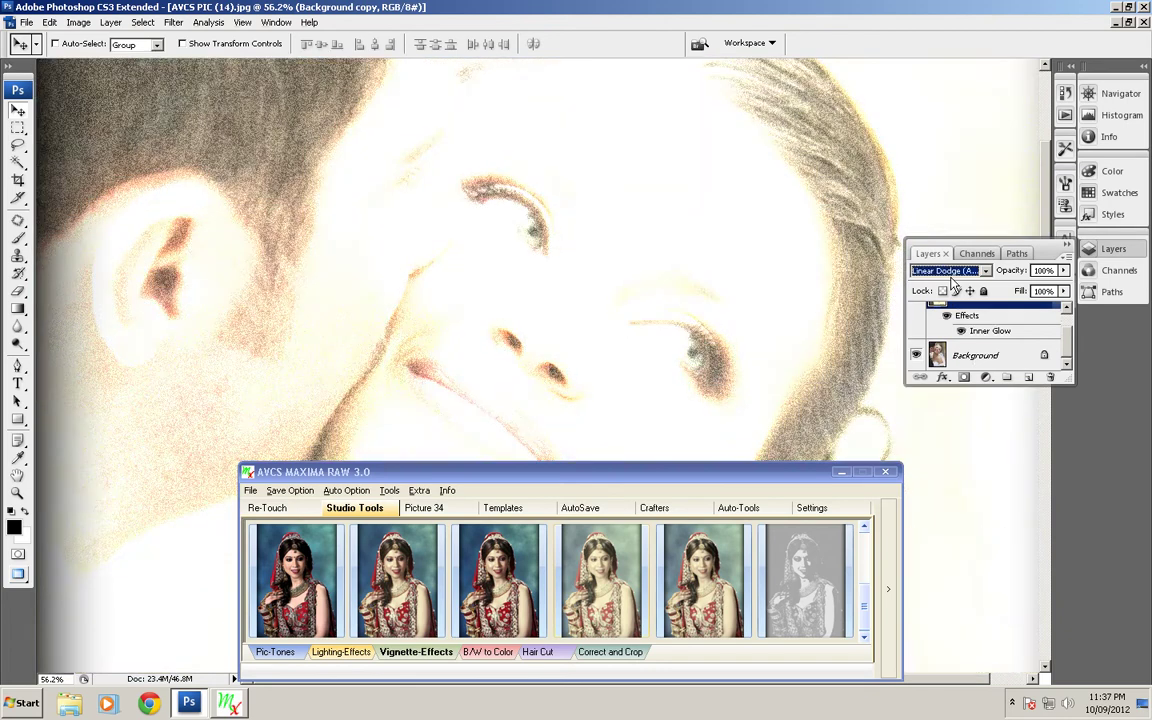
{"action": "key", "text": "Down"}
{"action": "key", "text": "Down"}
{"action": "key", "text": "Down"}
{"action": "key", "text": "Up"}
{"action": "left_click", "coordinate": [718, 268]}
{"action": "key", "text": "ctrl+0"}
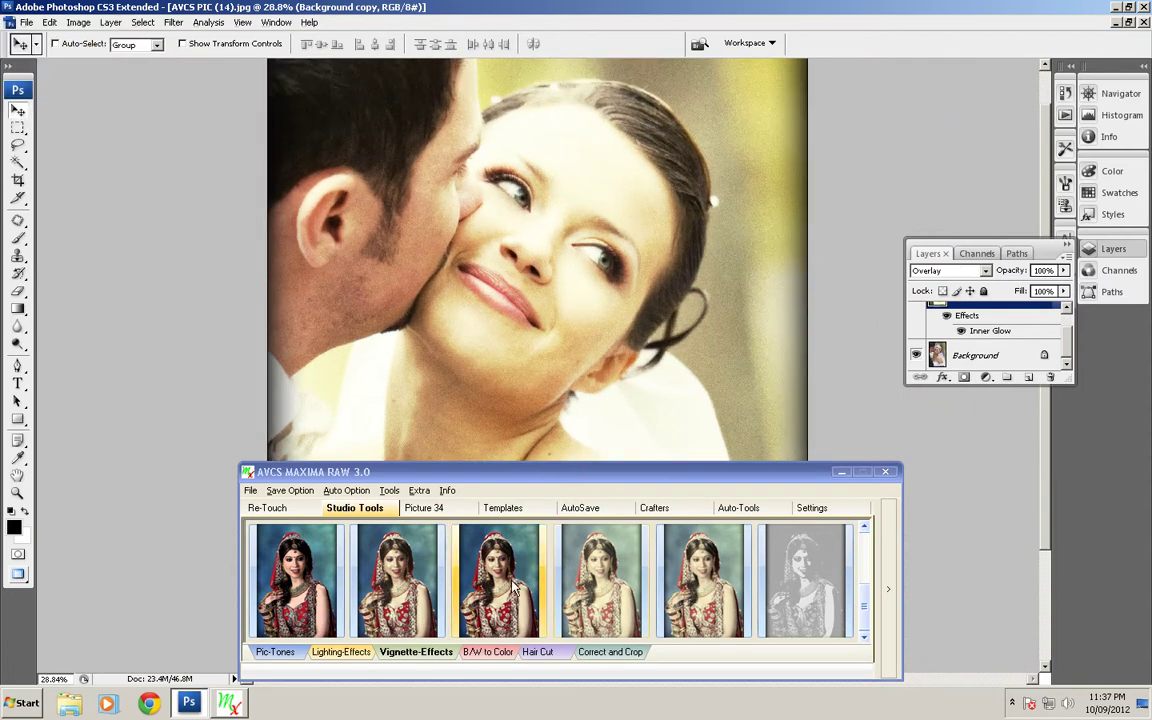
- Apply the sixth preset, the dark amber one, from Lighting-Effects to AVCS PIC (14).jpg
{"action": "left_click", "coordinate": [360, 657]}
{"action": "left_click", "coordinate": [833, 606]}
{"action": "left_click", "coordinate": [558, 327]}
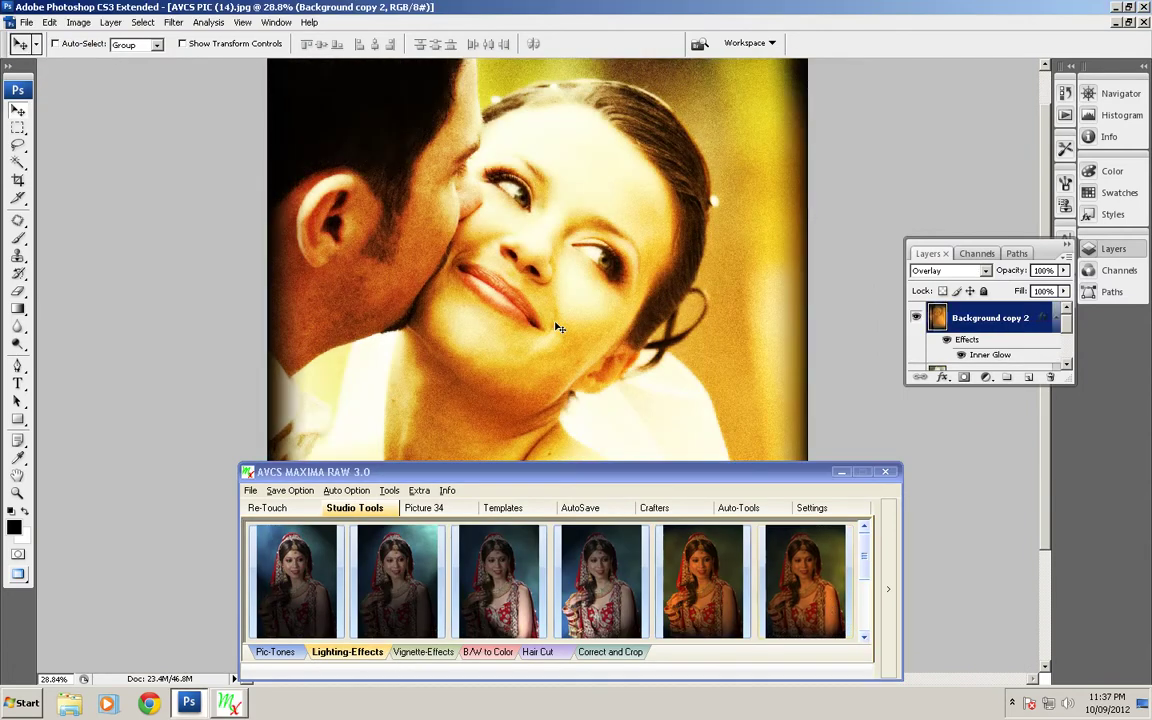
{"action": "scroll", "coordinate": [555, 345], "scroll_direction": "down", "scroll_amount": 11}
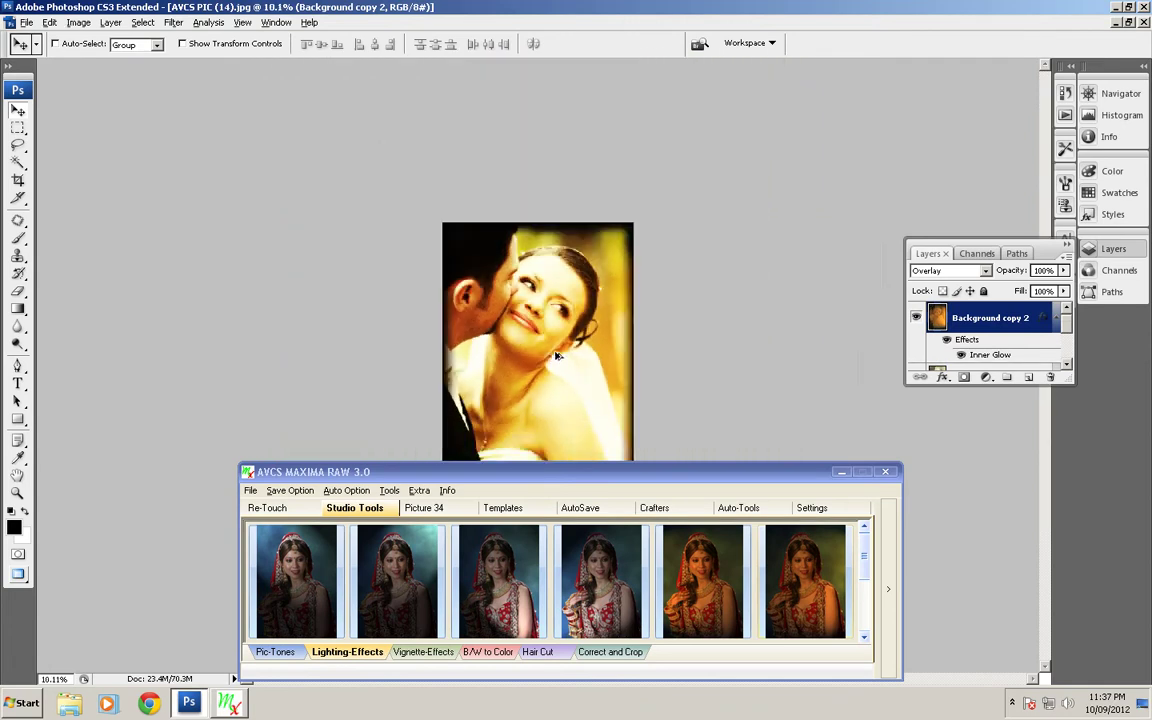
{"action": "scroll", "coordinate": [556, 354], "scroll_direction": "up", "scroll_amount": 10}
{"action": "scroll", "coordinate": [556, 354], "scroll_direction": "up", "scroll_amount": 6}
- Merge the layers of AVCS PIC (14).jpg and close the photo without saving
{"action": "key", "text": "alt+space"}
{"action": "mouse_move", "coordinate": [607, 240]}
{"action": "left_mouse_down"}
{"action": "mouse_move", "coordinate": [604, 288]}
{"action": "mouse_move", "coordinate": [615, 245]}
{"action": "left_mouse_up"}
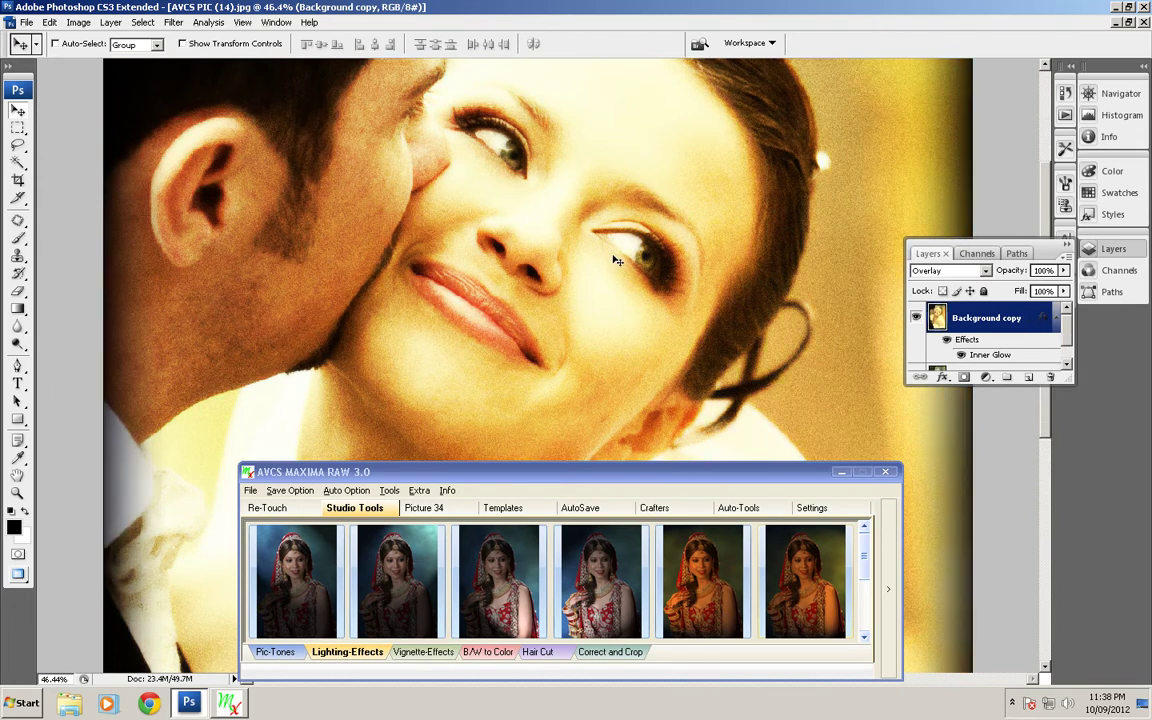
{"action": "left_click", "coordinate": [583, 274]}
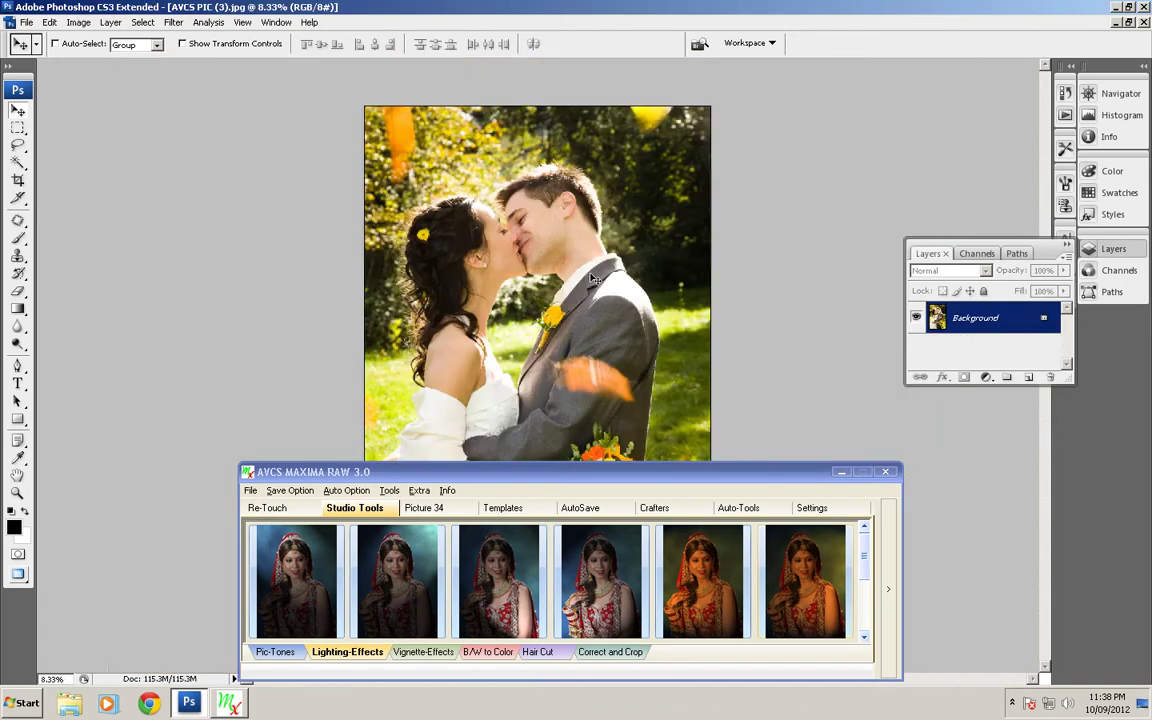
- Apply the black-and-white sketch preset from Vignette-Effects to the kissing couple in AVCS PIC (3).jpg and lower the sketch layer's opacity to 63%
{"action": "left_click", "coordinate": [423, 651]}
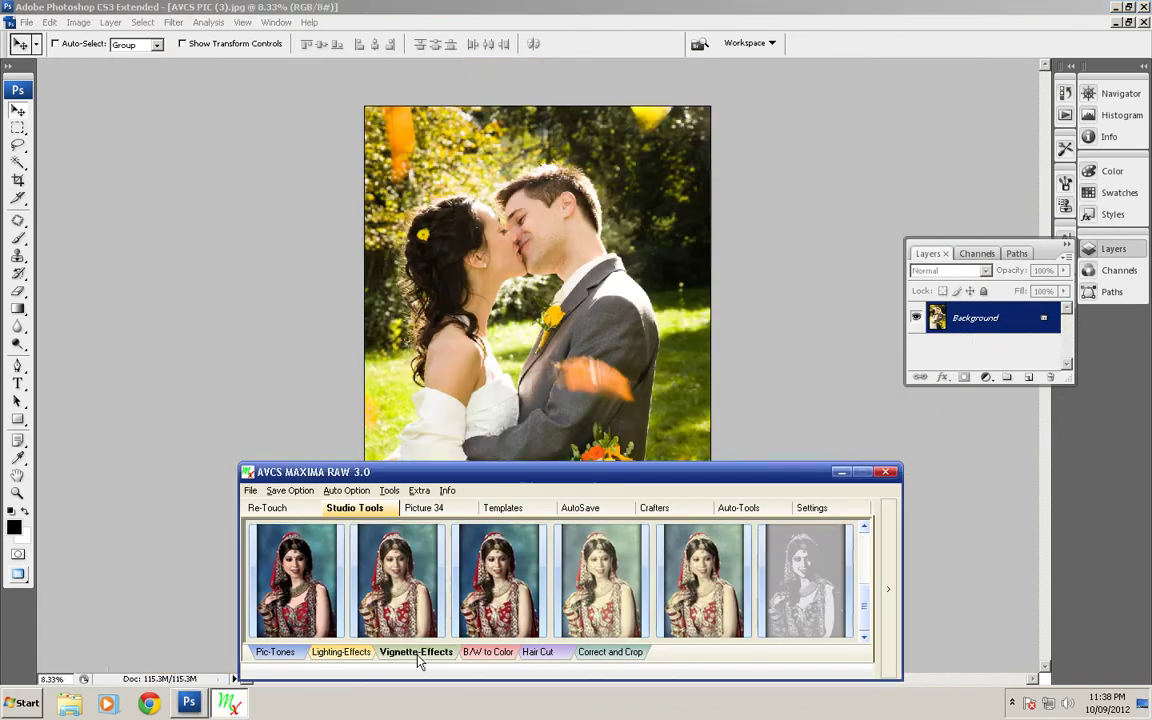
{"action": "left_click", "coordinate": [864, 550]}
{"action": "left_click", "coordinate": [598, 560]}
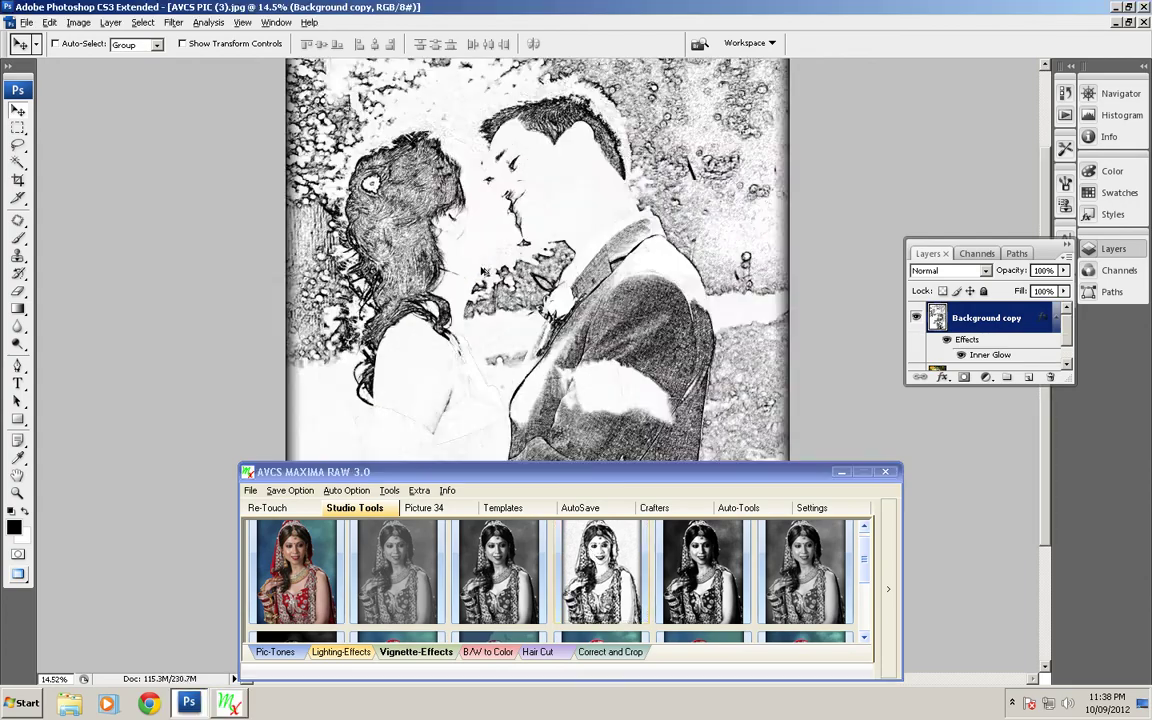
{"action": "scroll", "coordinate": [482, 270], "scroll_direction": "up", "scroll_amount": 3}
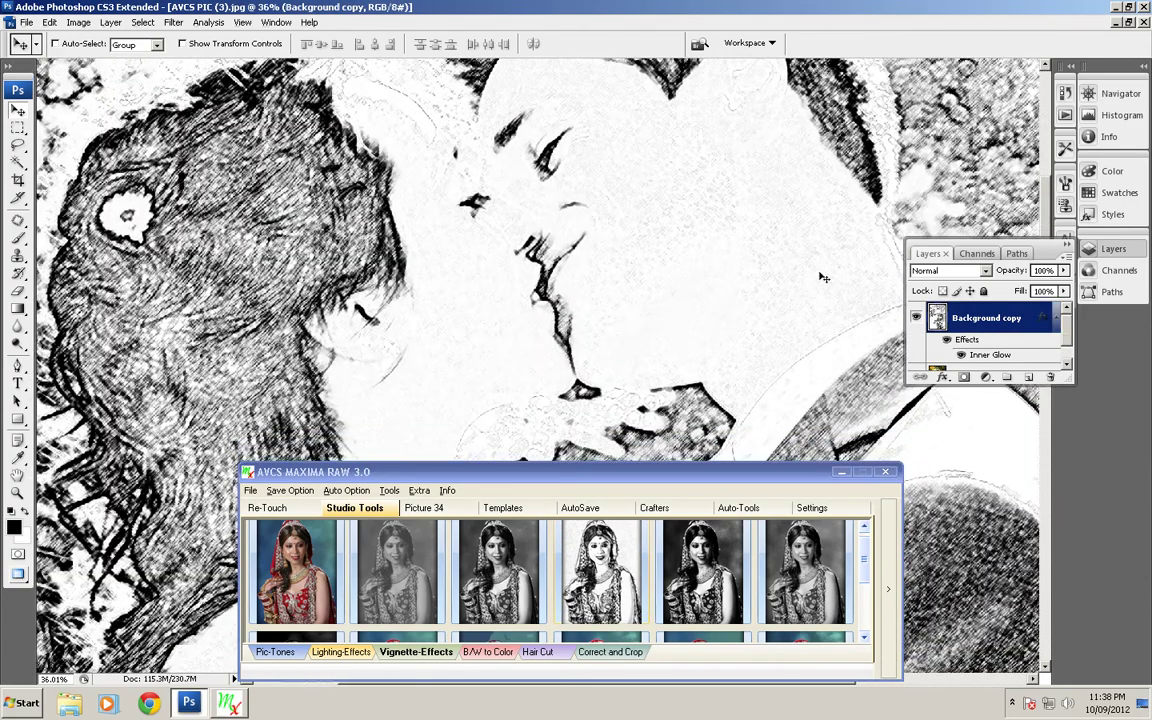
{"action": "left_click_drag", "start_coordinate": [1017, 273], "coordinate": [1003, 280]}
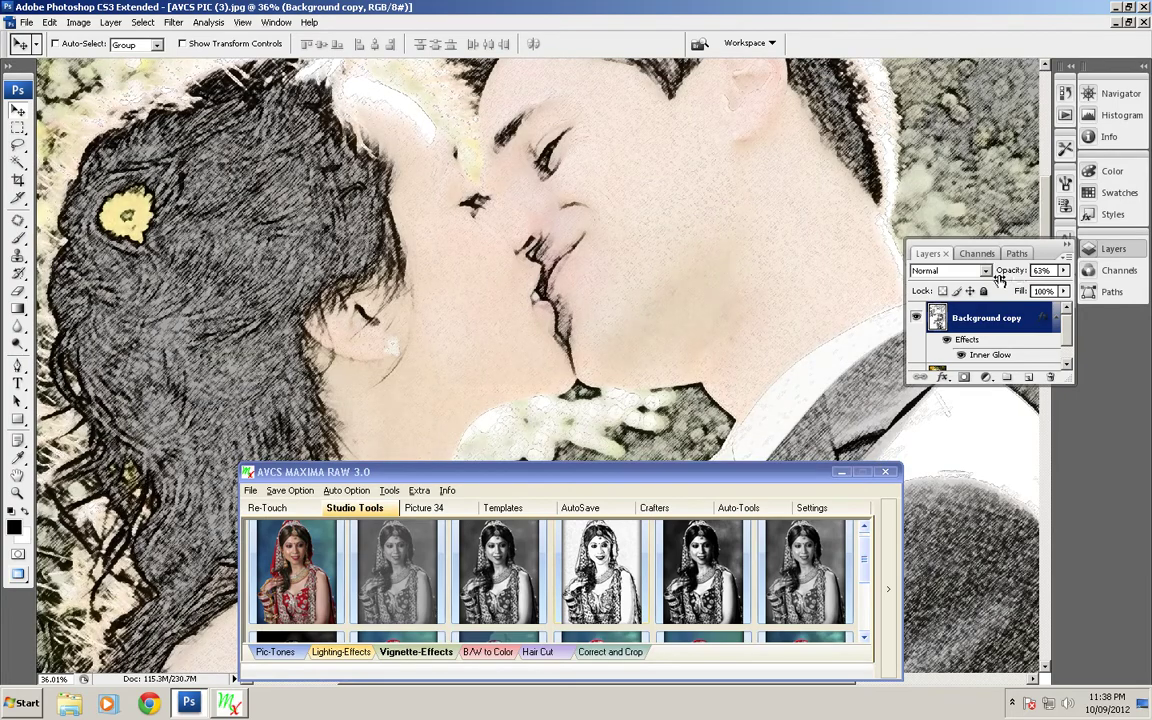
- Examine the blended sketch effect across the couple's clothing, hands, bouquet and faces in AVCS PIC (3).jpg
{"action": "left_click_drag", "start_coordinate": [567, 251], "coordinate": [402, 119]}
{"action": "left_click_drag", "start_coordinate": [420, 300], "coordinate": [550, 125]}
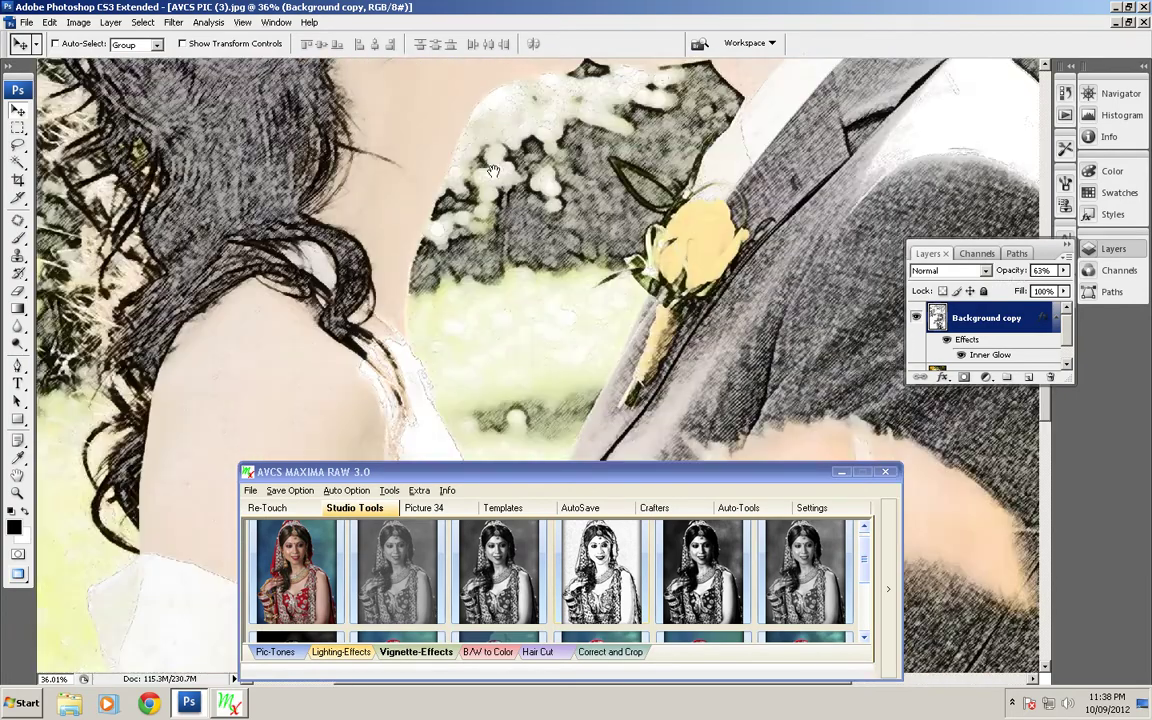
{"action": "left_click_drag", "start_coordinate": [529, 363], "coordinate": [599, 158]}
{"action": "left_click_drag", "start_coordinate": [585, 440], "coordinate": [620, 70]}
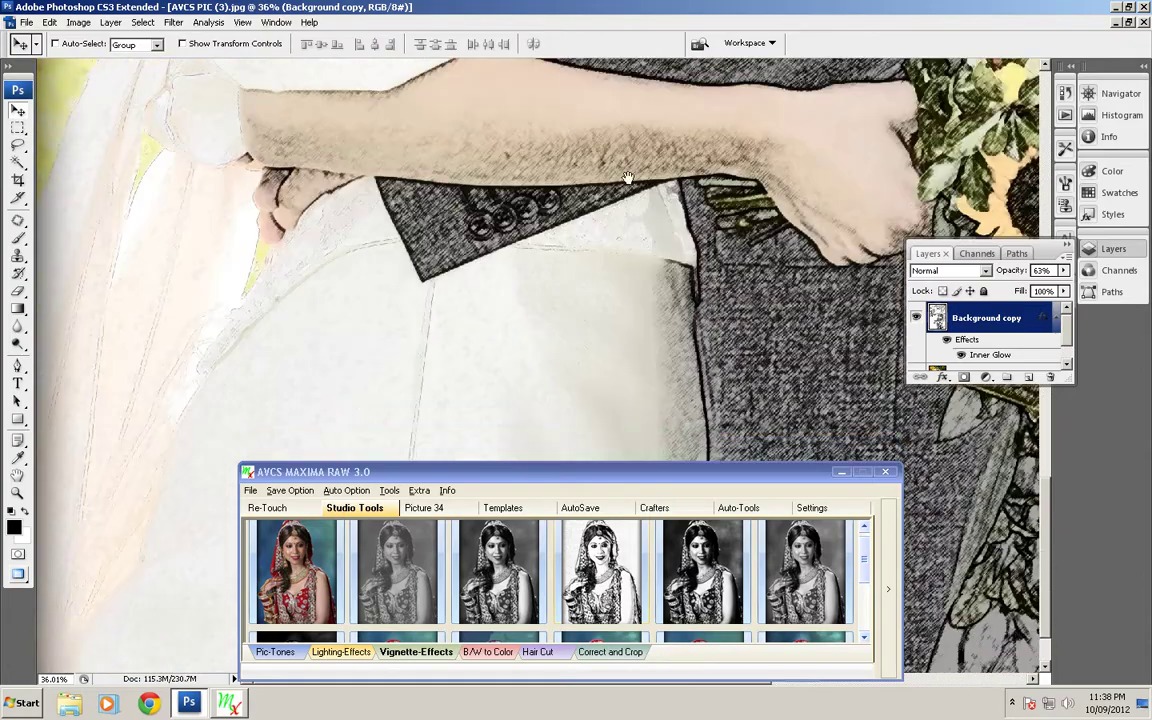
{"action": "left_click_drag", "start_coordinate": [650, 178], "coordinate": [605, 97]}
{"action": "left_click_drag", "start_coordinate": [816, 93], "coordinate": [401, 246]}
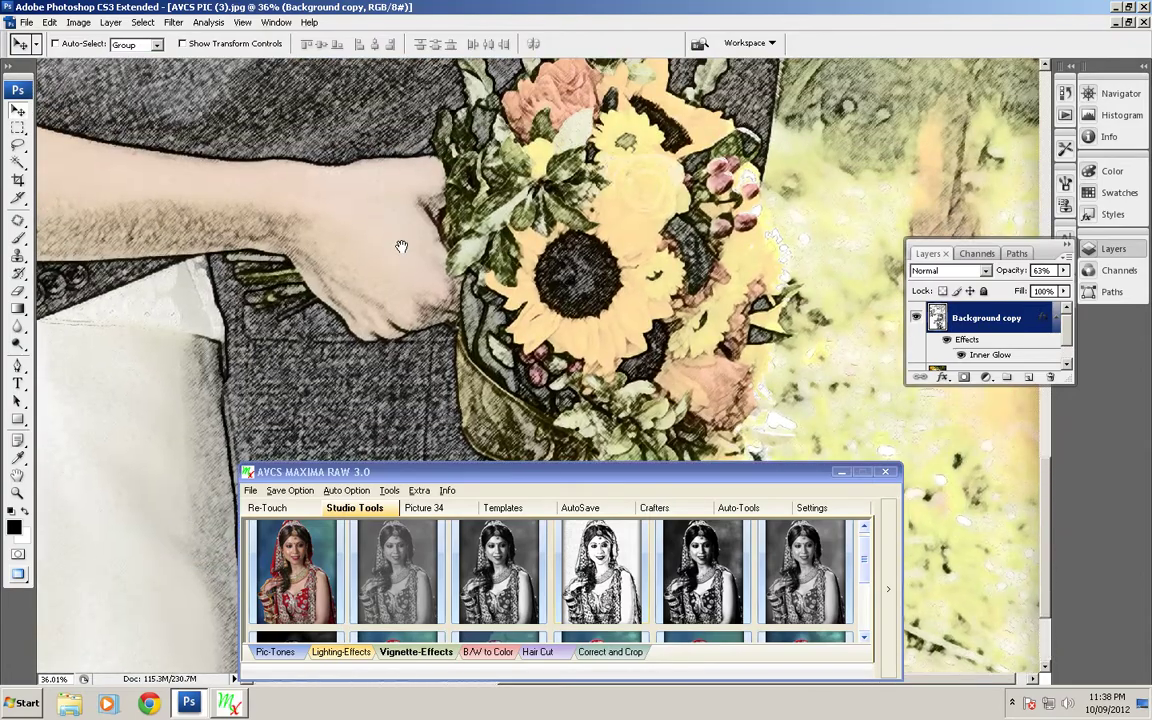
{"action": "scroll", "coordinate": [528, 254], "scroll_direction": "up", "scroll_amount": 3}
{"action": "left_click_drag", "start_coordinate": [528, 254], "coordinate": [590, 360]}
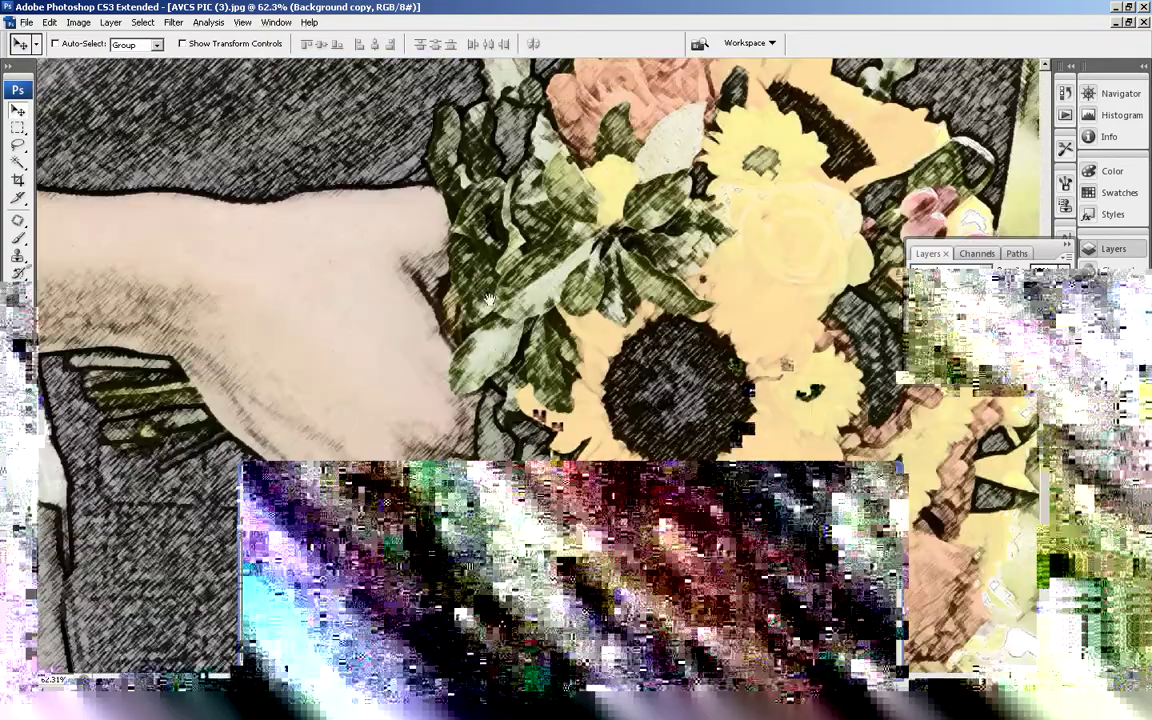
{"action": "left_click_drag", "start_coordinate": [189, 305], "coordinate": [529, 305]}
{"action": "scroll", "coordinate": [528, 304], "scroll_direction": "left", "scroll_amount": 10}
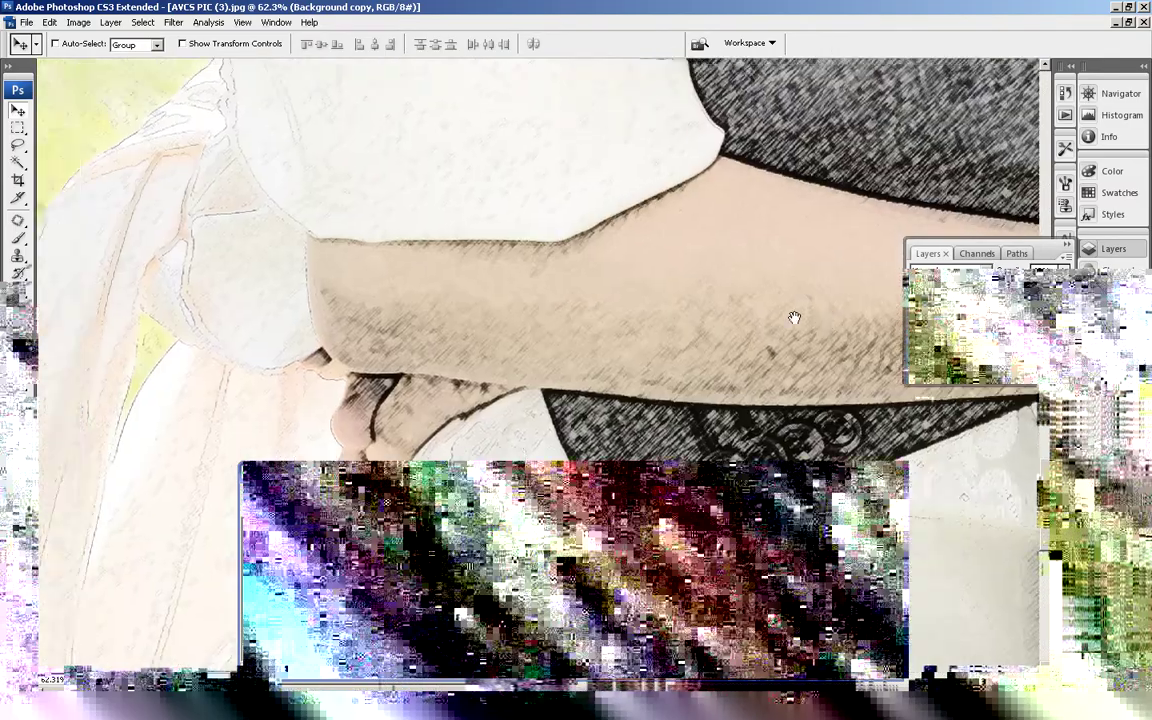
{"action": "left_click_drag", "start_coordinate": [661, 308], "coordinate": [175, 257]}
{"action": "left_click_drag", "start_coordinate": [750, 262], "coordinate": [175, 262]}
{"action": "left_click_drag", "start_coordinate": [858, 232], "coordinate": [311, 427]}
{"action": "scroll", "coordinate": [521, 292], "scroll_direction": "left", "scroll_amount": 3}
{"action": "scroll", "coordinate": [540, 320], "scroll_direction": "up", "scroll_amount": 6}
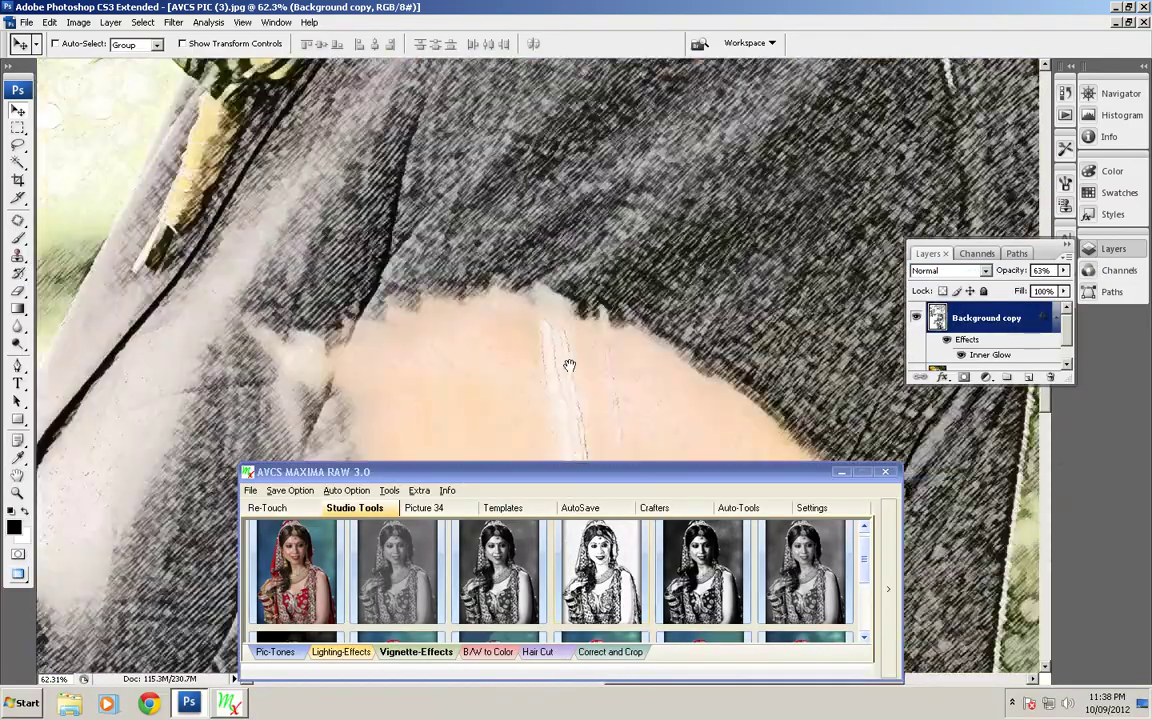
{"action": "scroll", "coordinate": [557, 350], "scroll_direction": "up", "scroll_amount": 10}
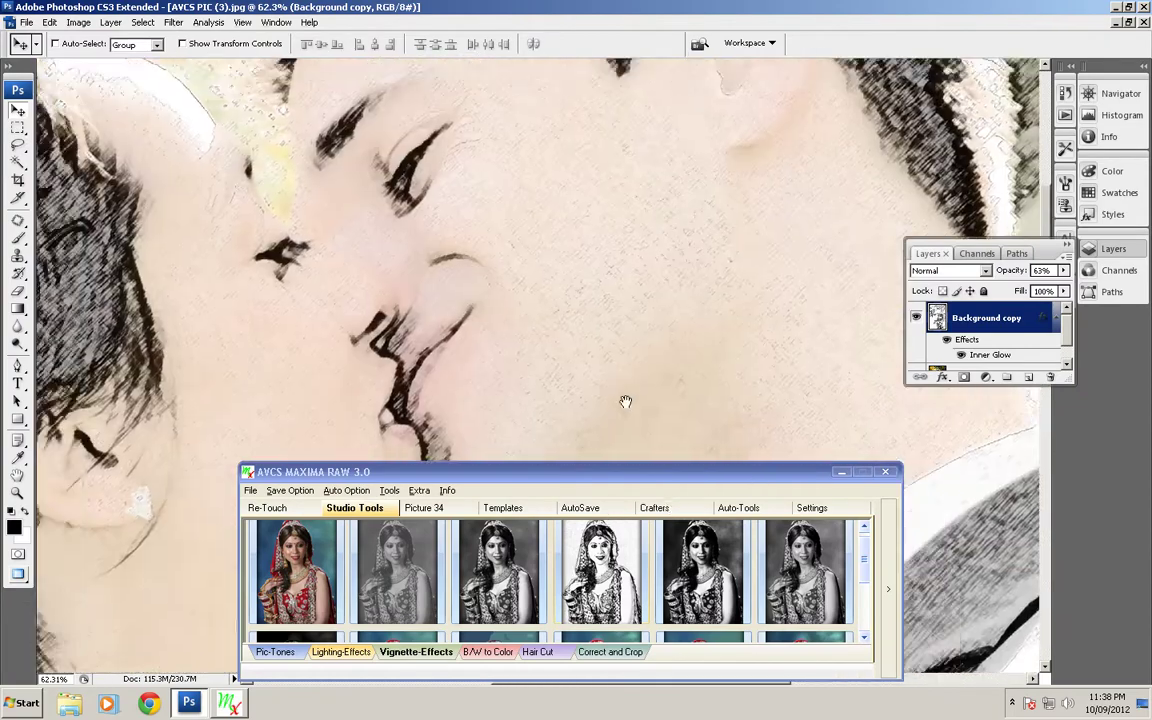
{"action": "scroll", "coordinate": [625, 402], "scroll_direction": "down", "scroll_amount": 2}
- Merge the layers of AVCS PIC (3).jpg and close the photo without saving
{"action": "left_click_drag", "start_coordinate": [540, 307], "coordinate": [535, 245]}
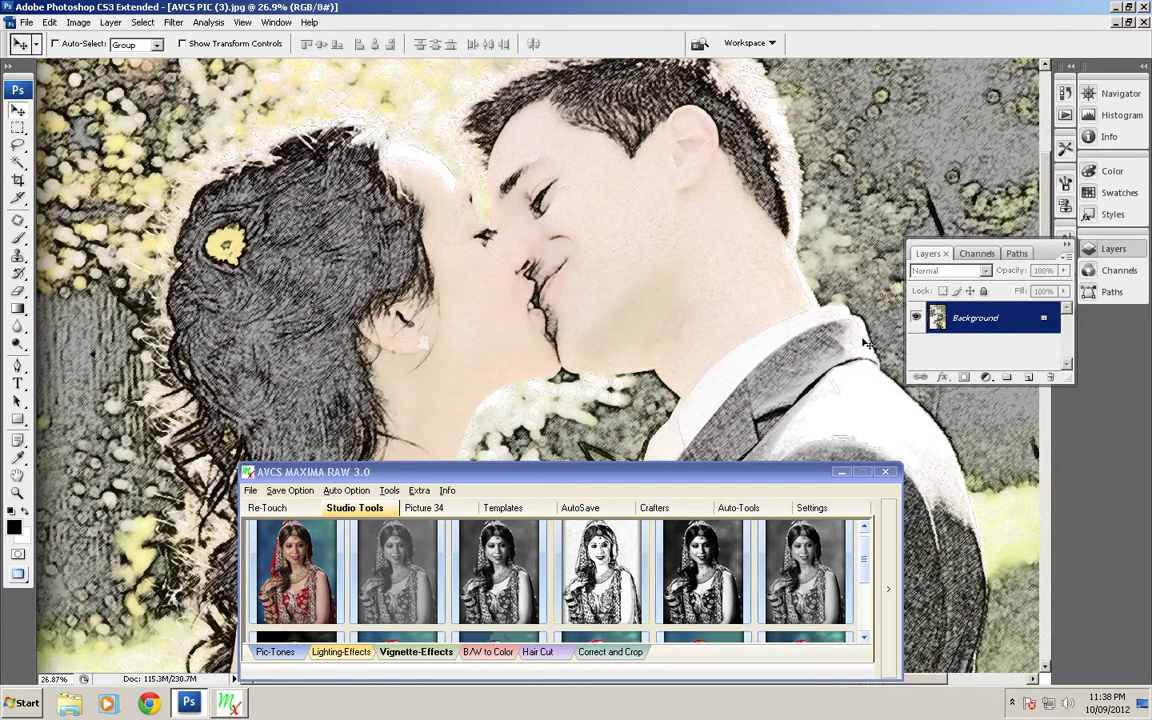
{"action": "key", "text": "ctrl+w"}
{"action": "left_click", "coordinate": [568, 276]}
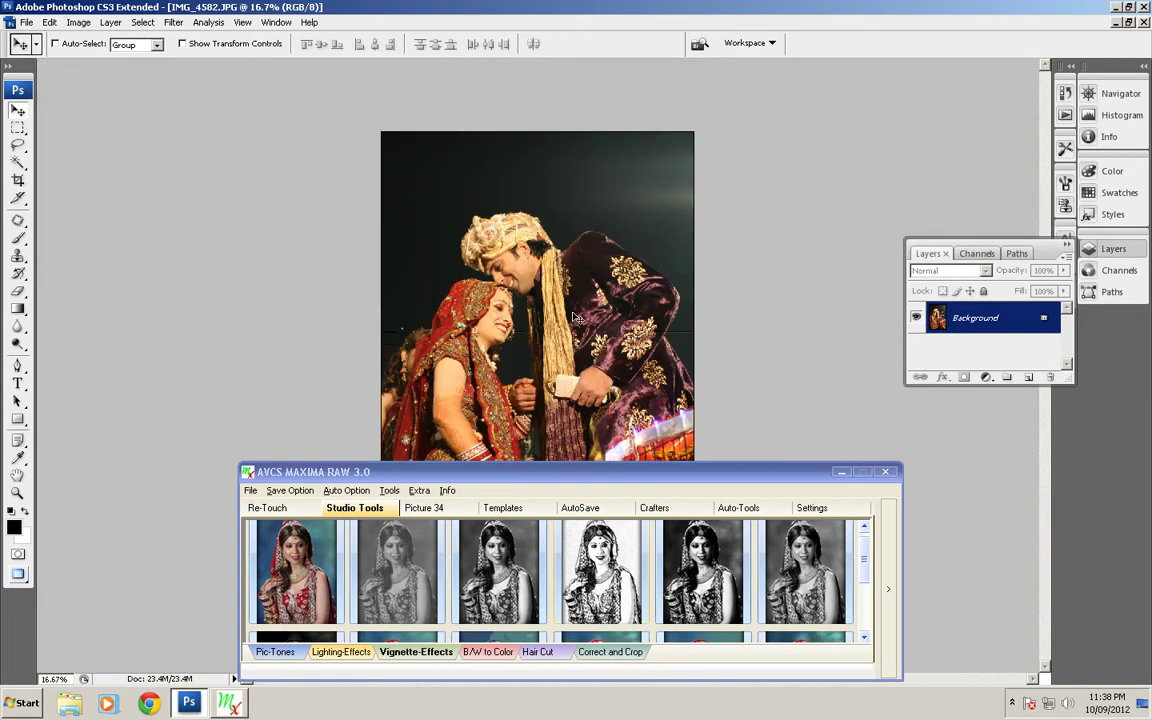
- Apply the pale, desaturated second tone preset from further down Pic-Tones to the Indian wedding couple photo IMG_4582.JPG
{"action": "left_click", "coordinate": [276, 651]}
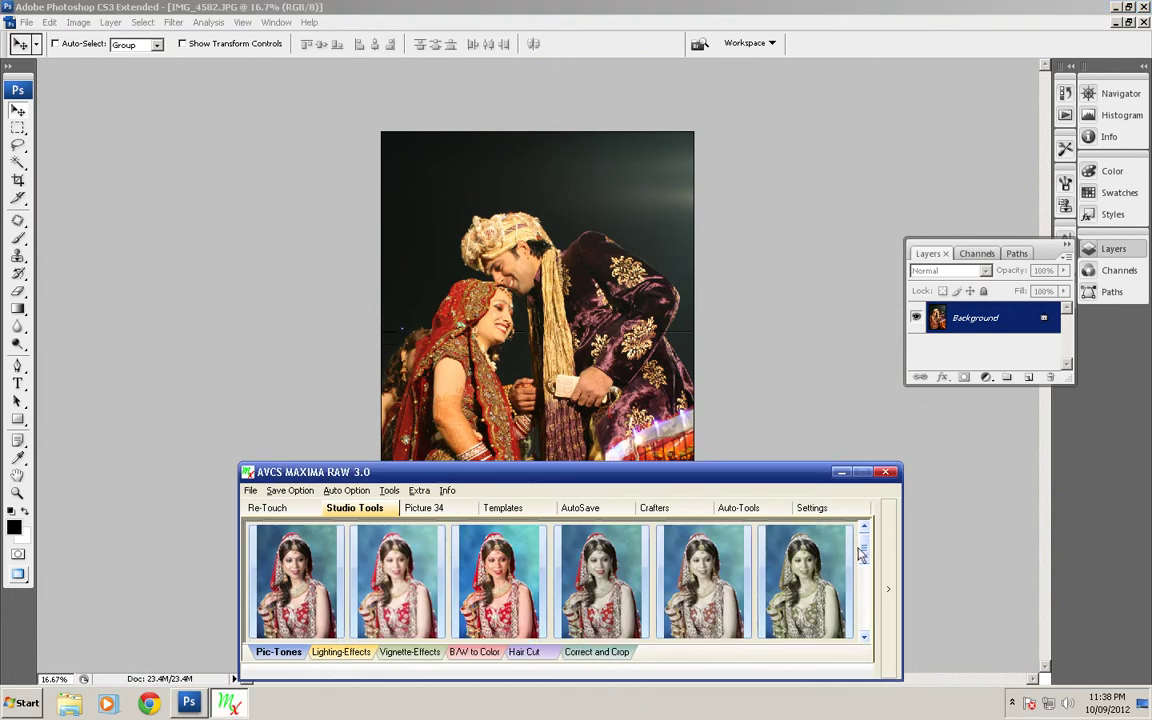
{"action": "left_click", "coordinate": [865, 638]}
{"action": "left_click", "coordinate": [388, 582]}
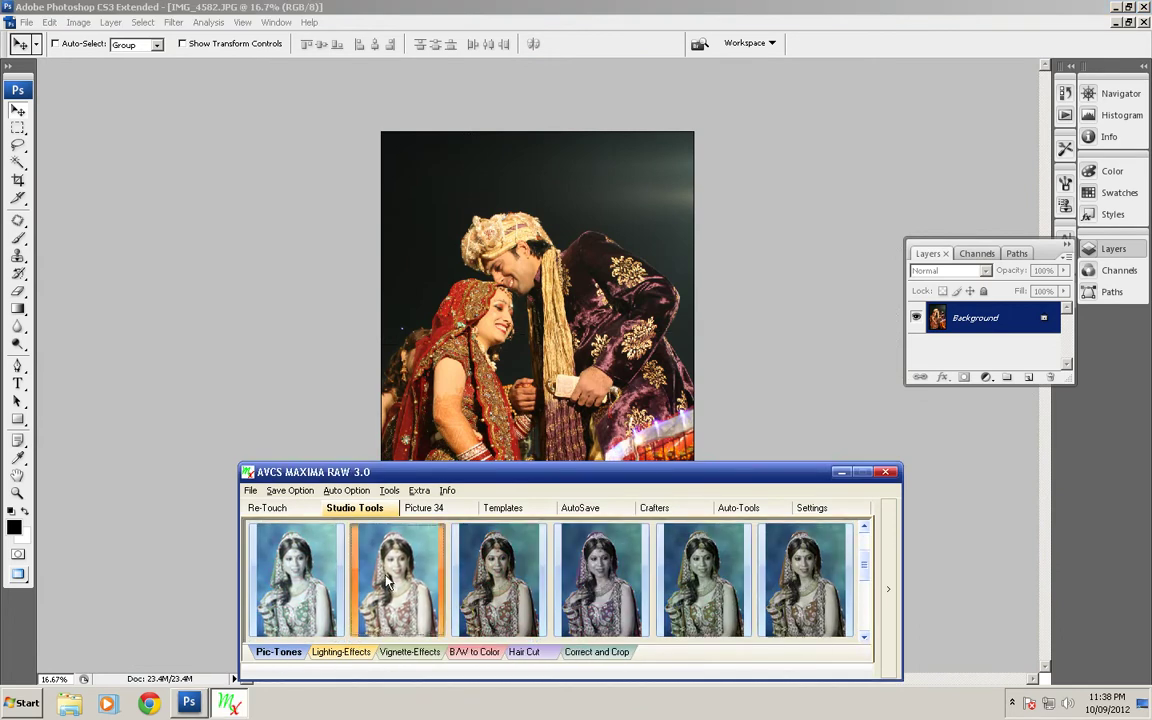
- Adjust the black input level of the Background copy 2 layer in Levels and merge it into Background copy
{"action": "left_click_drag", "start_coordinate": [625, 277], "coordinate": [669, 289]}
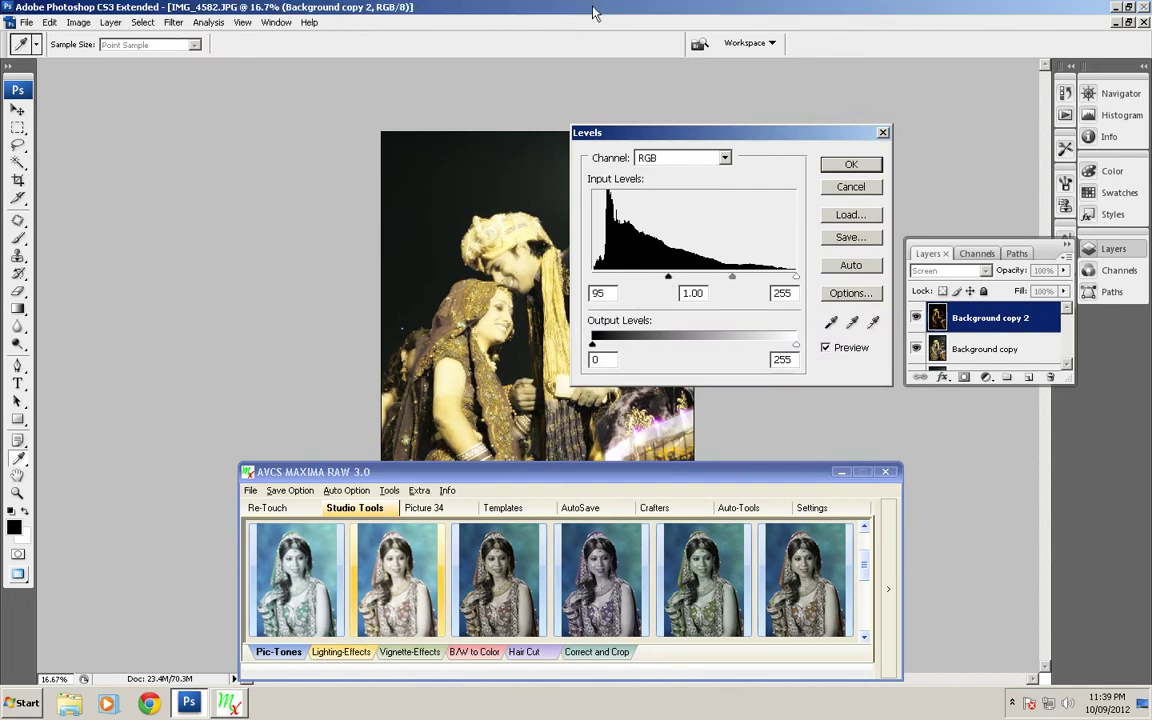
{"action": "scroll", "coordinate": [481, 297], "scroll_direction": "up", "scroll_amount": 5}
{"action": "left_click_drag", "start_coordinate": [673, 283], "coordinate": [612, 281]}
{"action": "left_click", "coordinate": [845, 168]}
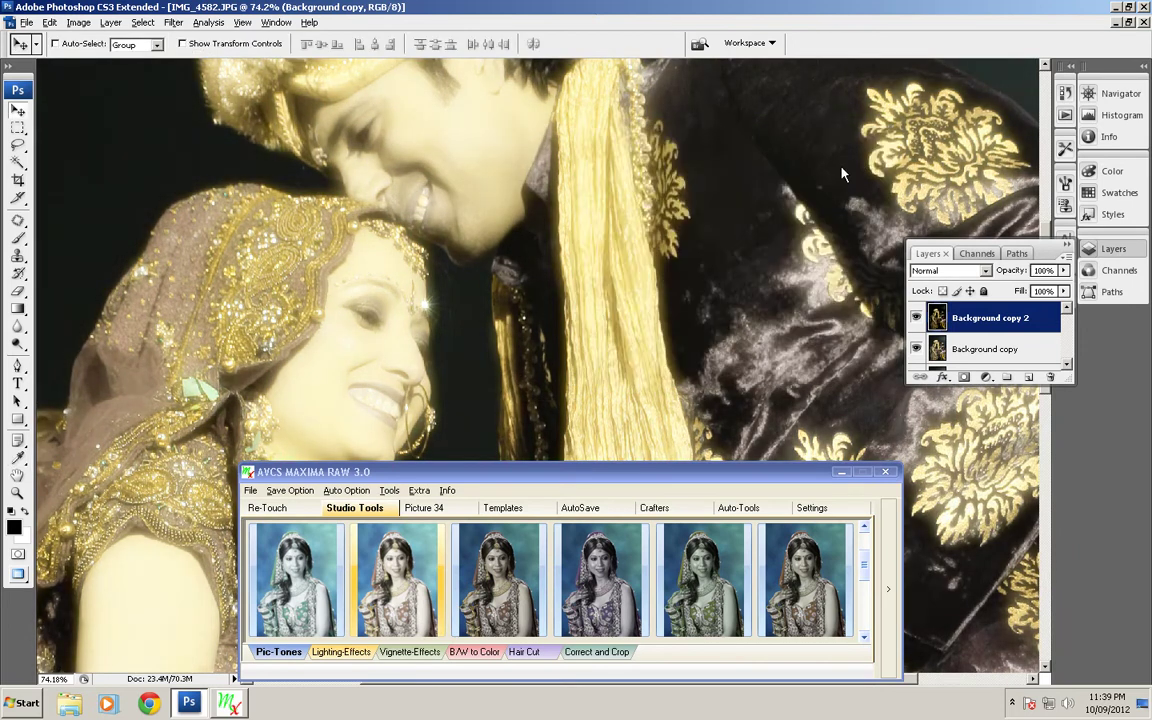
{"action": "key", "text": "Delete"}
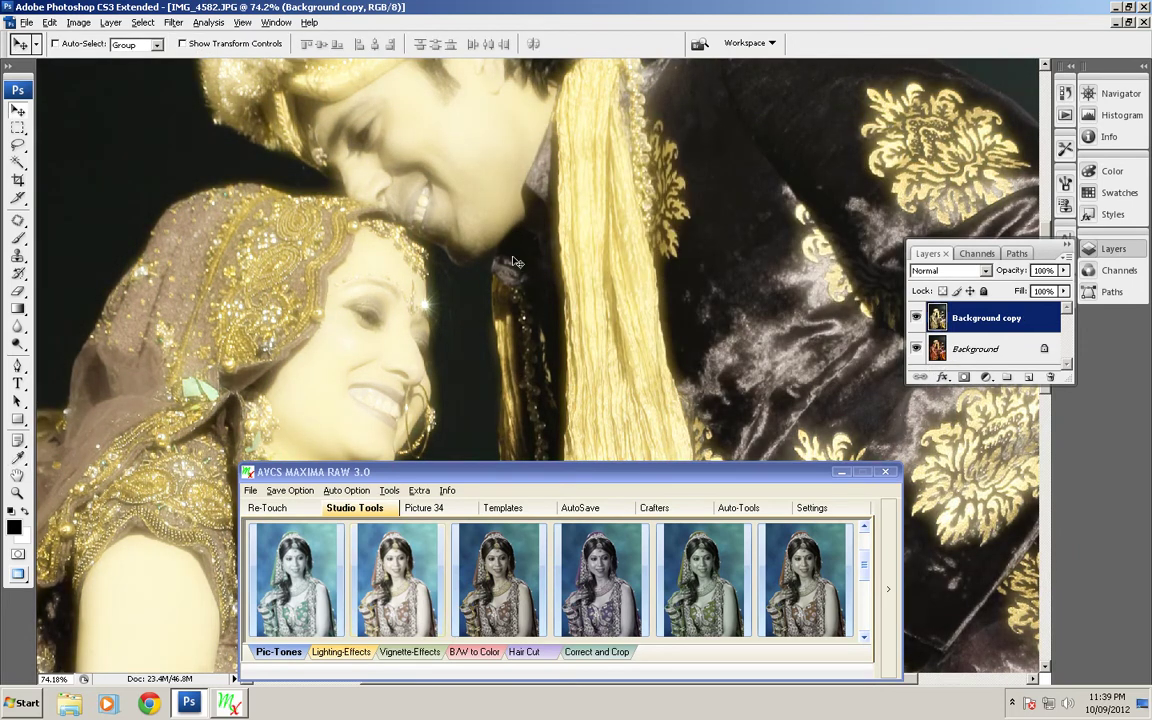
- Apply the fifth preset, the warm orange one, from Lighting-Effects to IMG_4582.JPG
{"action": "left_click", "coordinate": [340, 651]}
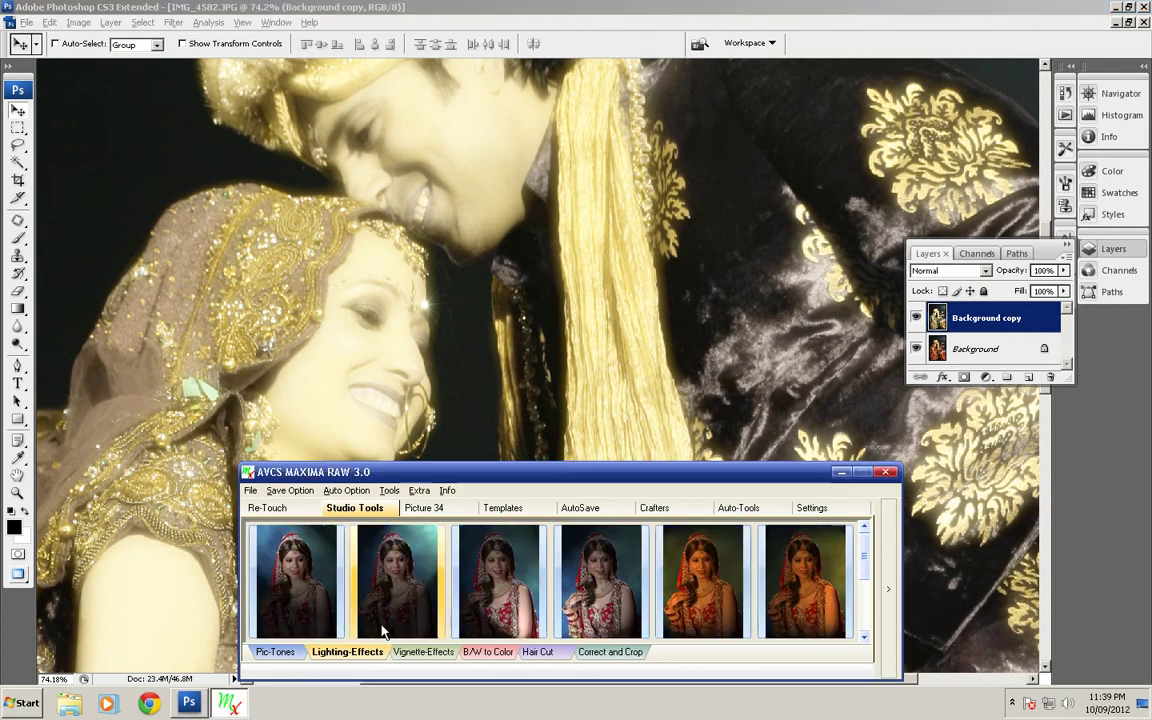
{"action": "left_click", "coordinate": [676, 583]}
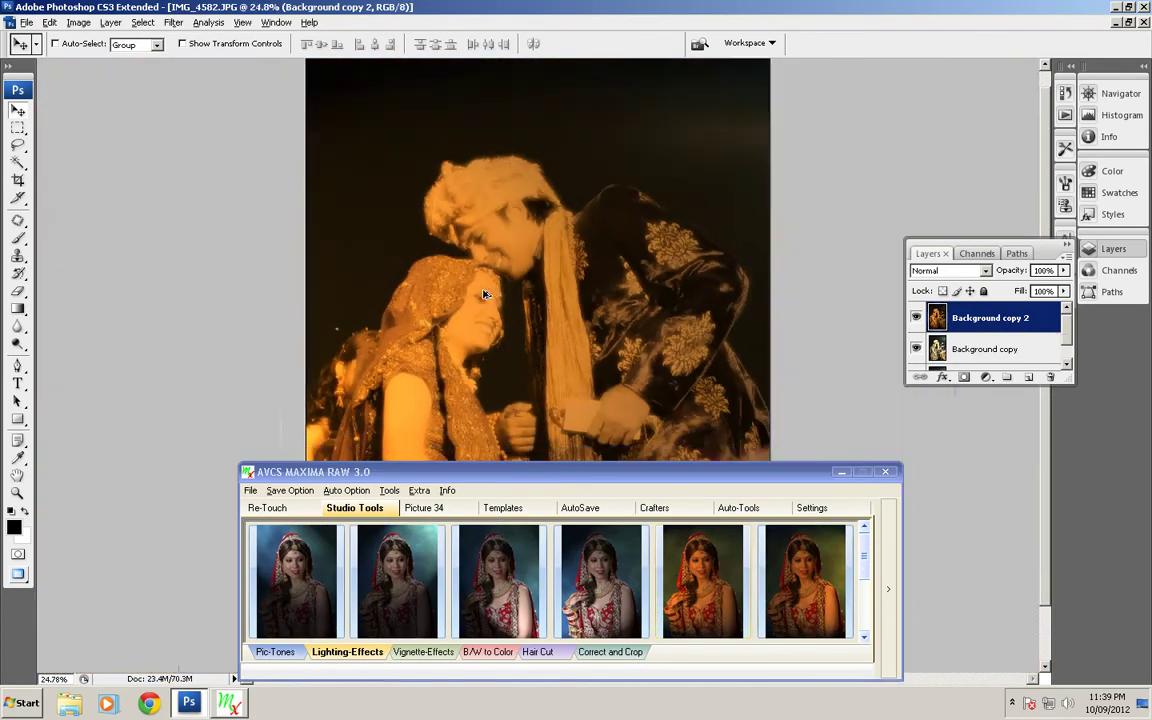
- Try out the blend modes on the Background copy 2 layer and settle on Soft Light
{"action": "left_click", "coordinate": [946, 271]}
{"action": "left_click", "coordinate": [943, 276]}
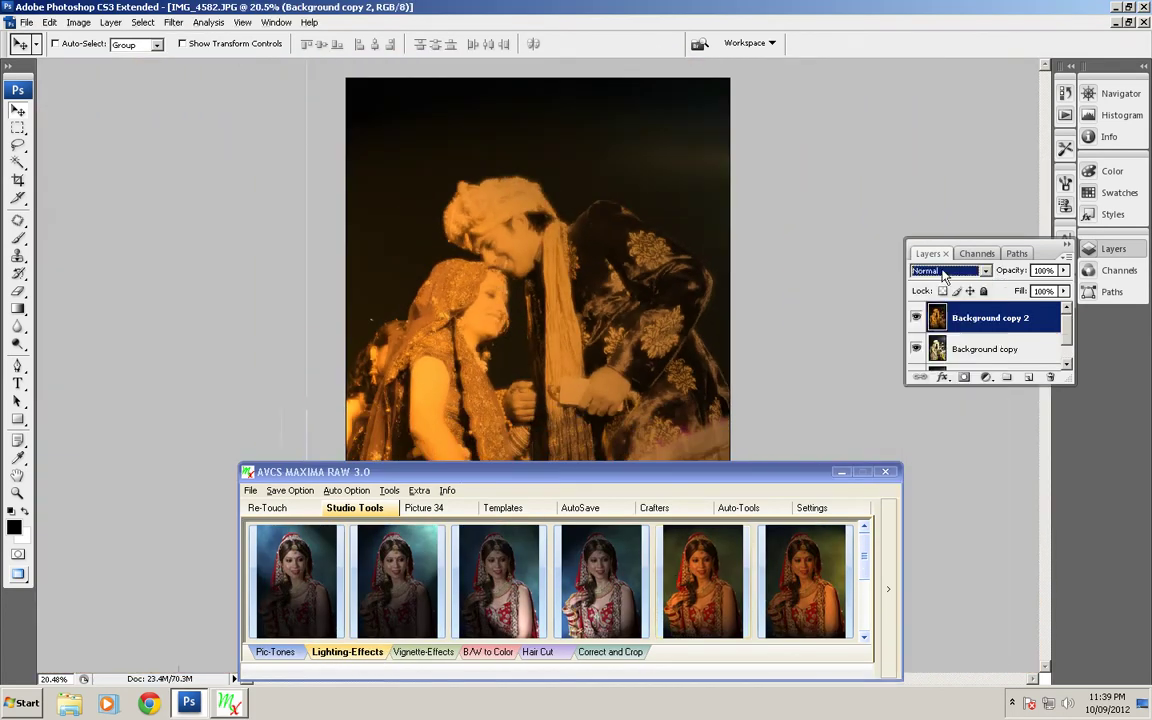
{"action": "key", "text": "Down"}
{"action": "key", "text": "Down"}
{"action": "key", "text": "Down"}
{"action": "key", "text": "Down"}
{"action": "key", "text": "Down"}
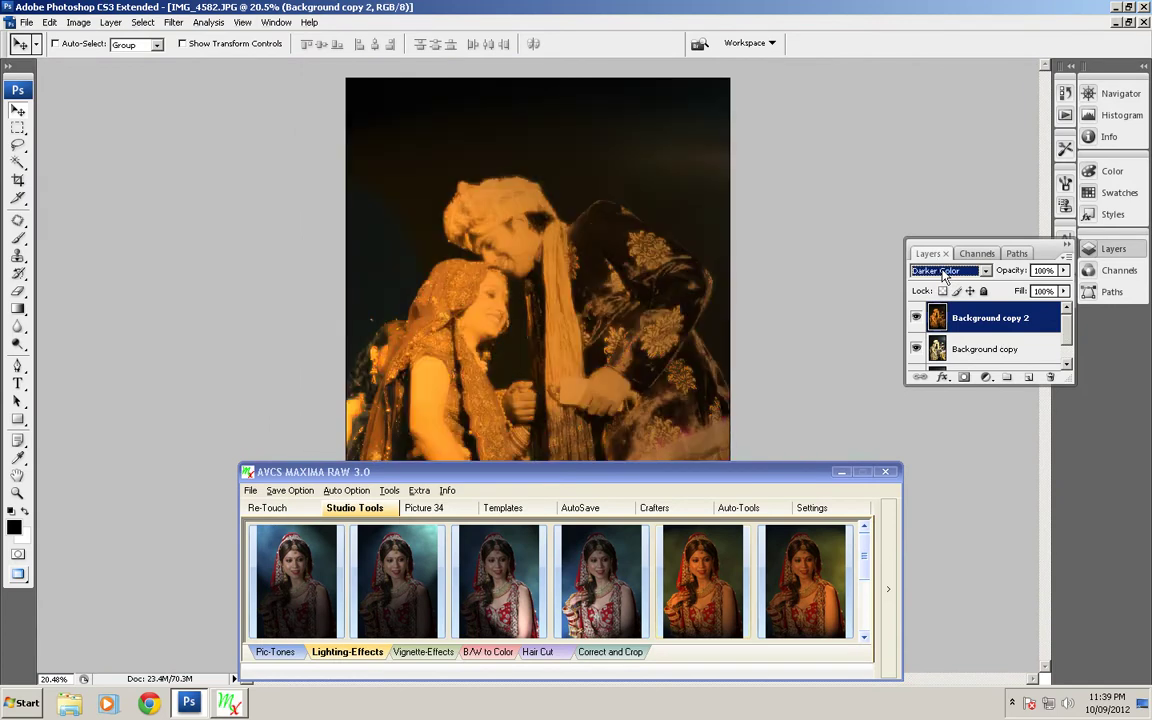
{"action": "key", "text": "Down"}
{"action": "key", "text": "Down"}
{"action": "key", "text": "Down"}
{"action": "key", "text": "Down"}
{"action": "key", "text": "Down"}
{"action": "key", "text": "Down"}
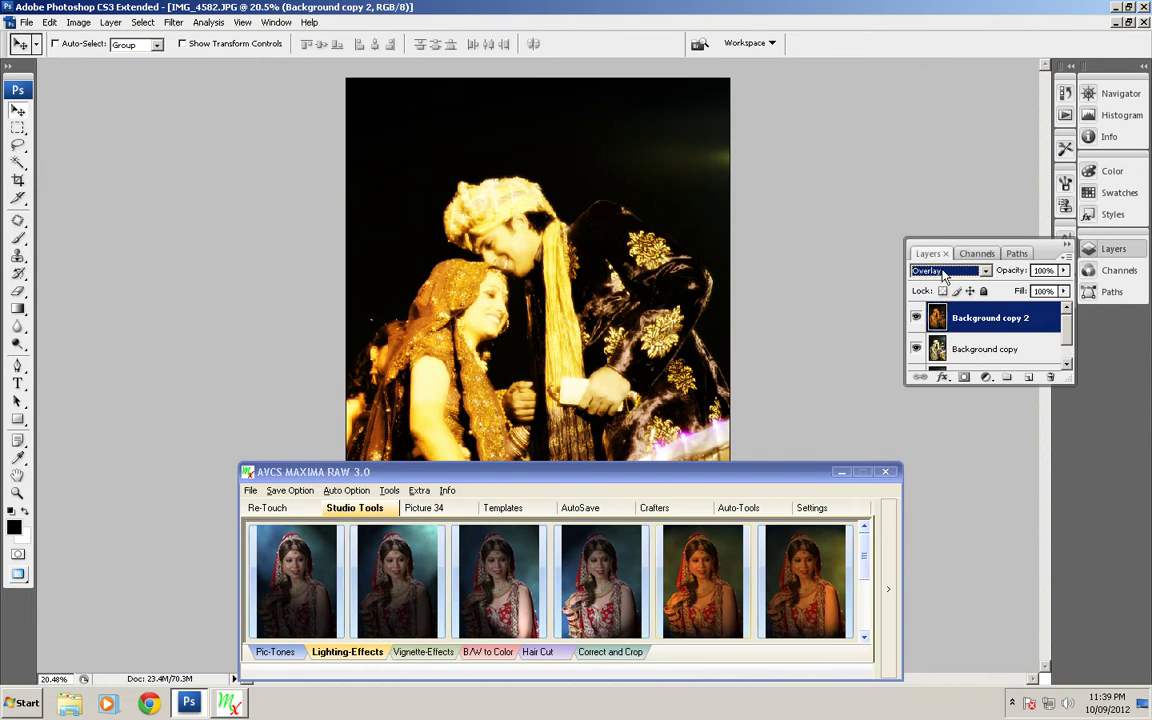
{"action": "key", "text": "Down"}
{"action": "key", "text": "Down"}
{"action": "key", "text": "Down"}
{"action": "key", "text": "Down"}
{"action": "key", "text": "Down"}
{"action": "key", "text": "Down"}
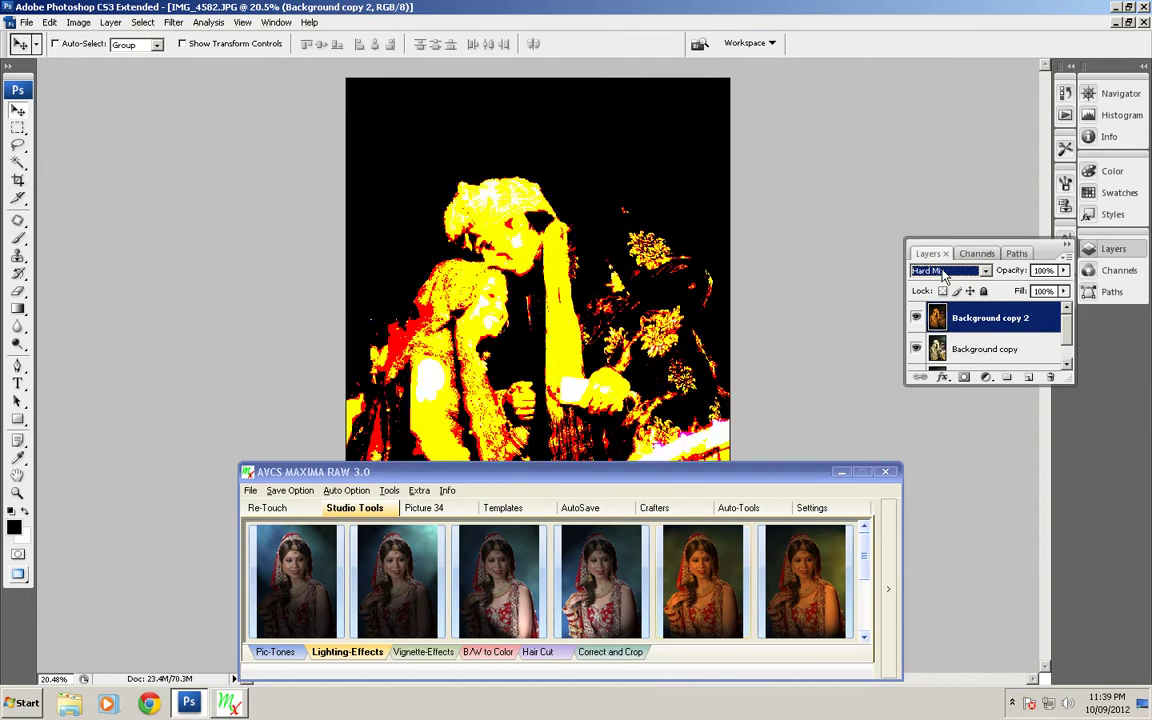
{"action": "key", "text": "Down"}
{"action": "key", "text": "Down"}
{"action": "key", "text": "Up"}
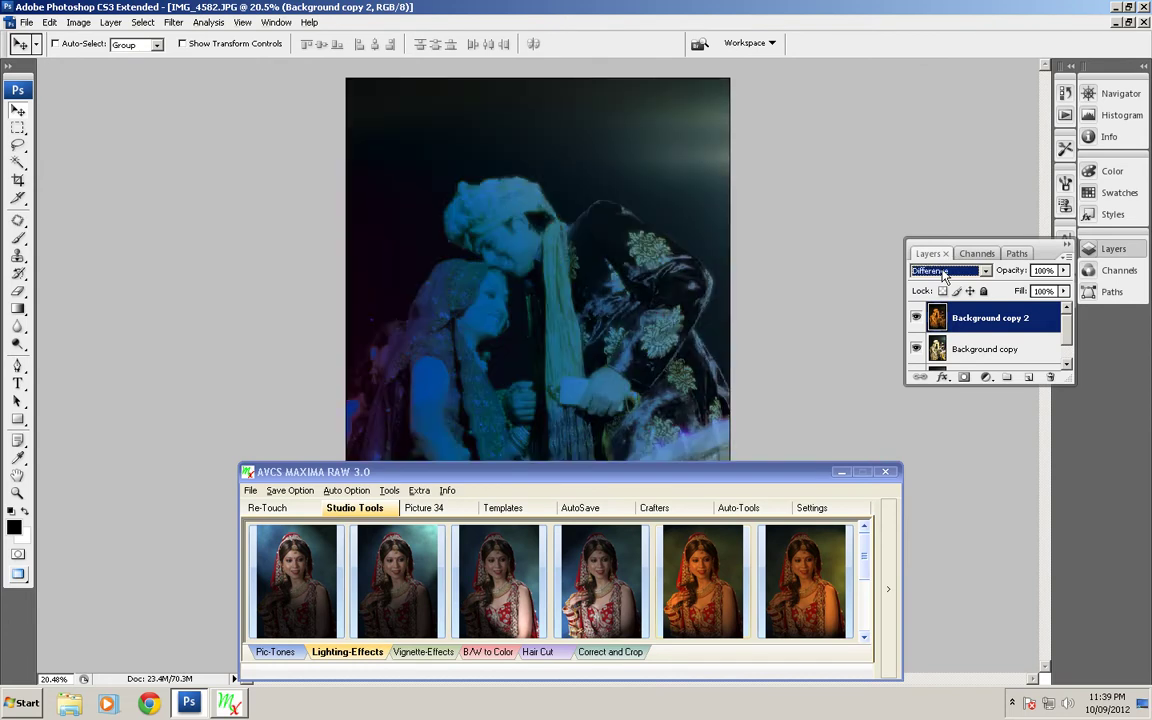
{"action": "key", "text": "Up"}
{"action": "key", "text": "Up"}
{"action": "key", "text": "Up"}
{"action": "key", "text": "Up"}
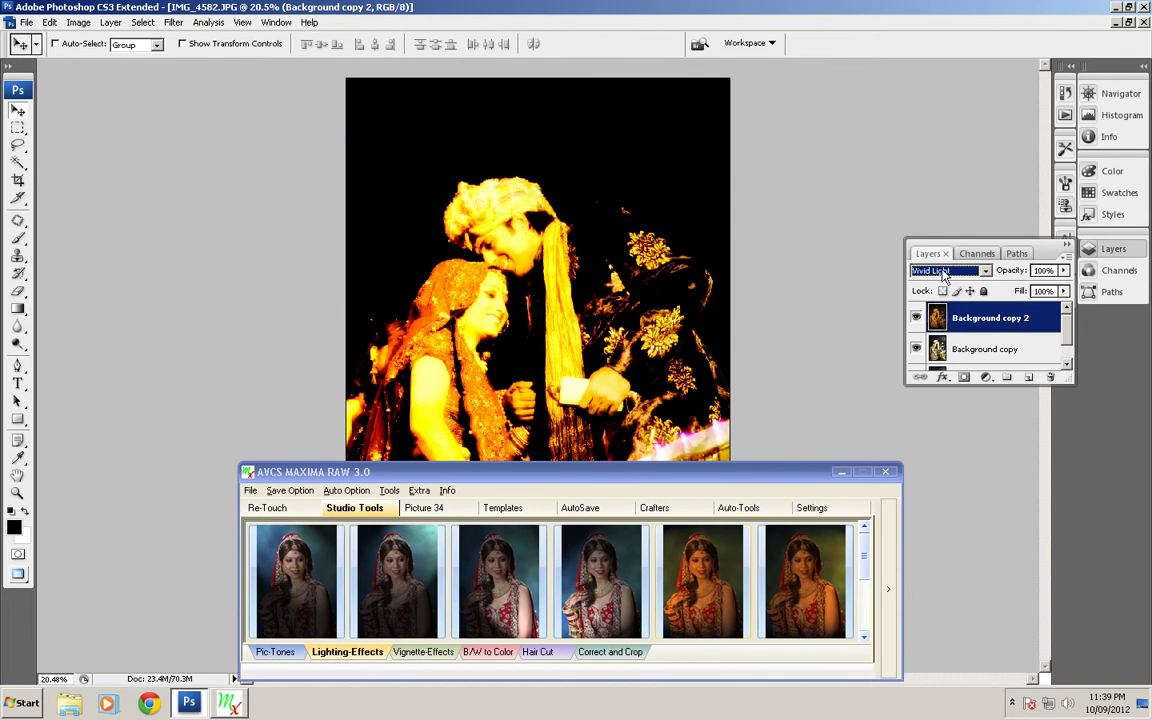
{"action": "key", "text": "Up"}
{"action": "key", "text": "Up"}
{"action": "key", "text": "Up"}
{"action": "key", "text": "Down"}
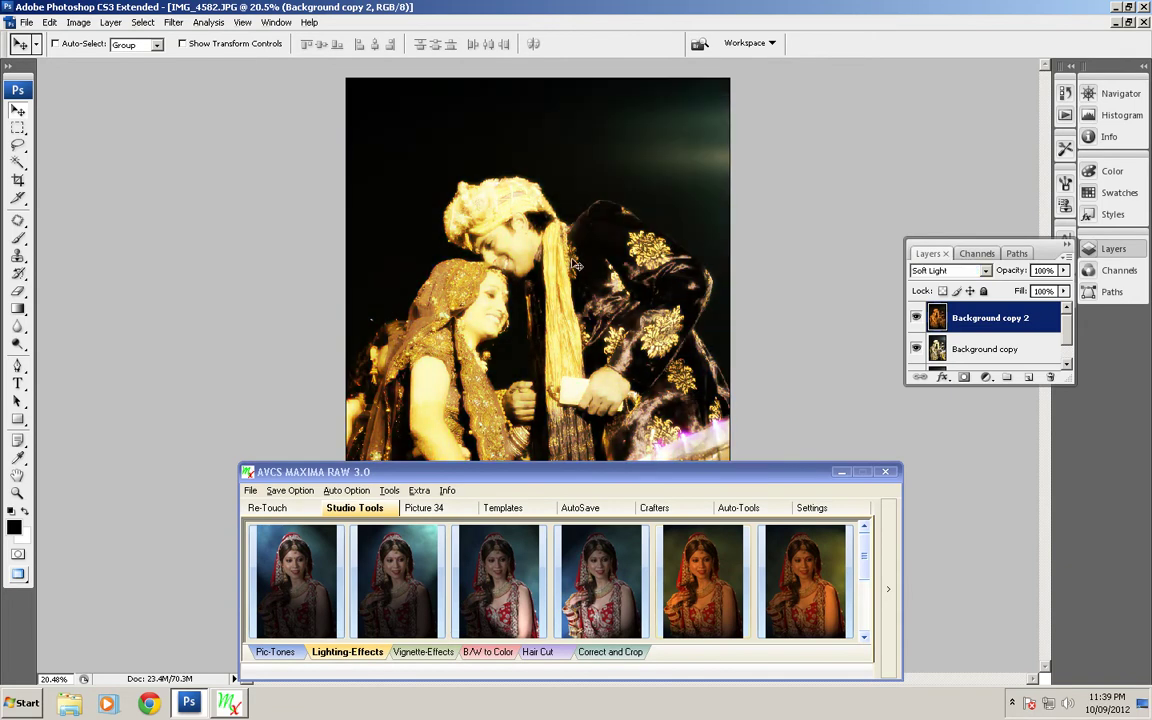
- Toggle the visibility of Background copy 2 and Background copy to compare their effects on the couple's faces up close
{"action": "scroll", "coordinate": [572, 264], "scroll_direction": "up", "scroll_amount": 8}
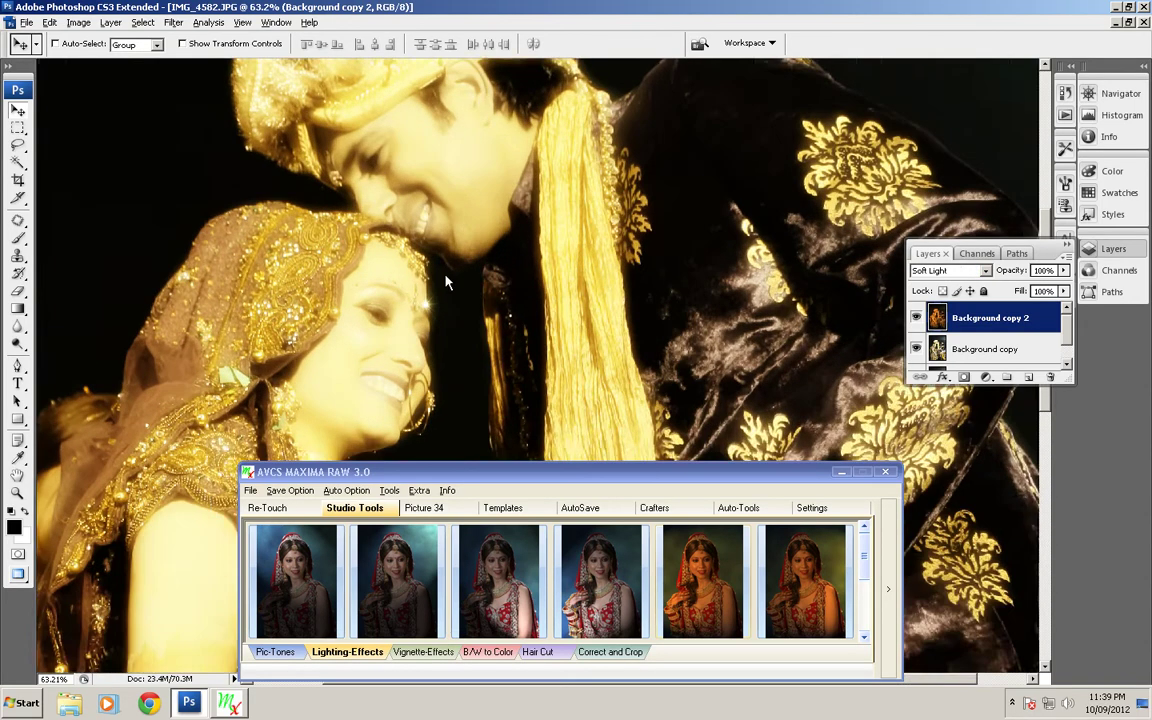
{"action": "left_click_drag", "start_coordinate": [460, 275], "coordinate": [487, 306]}
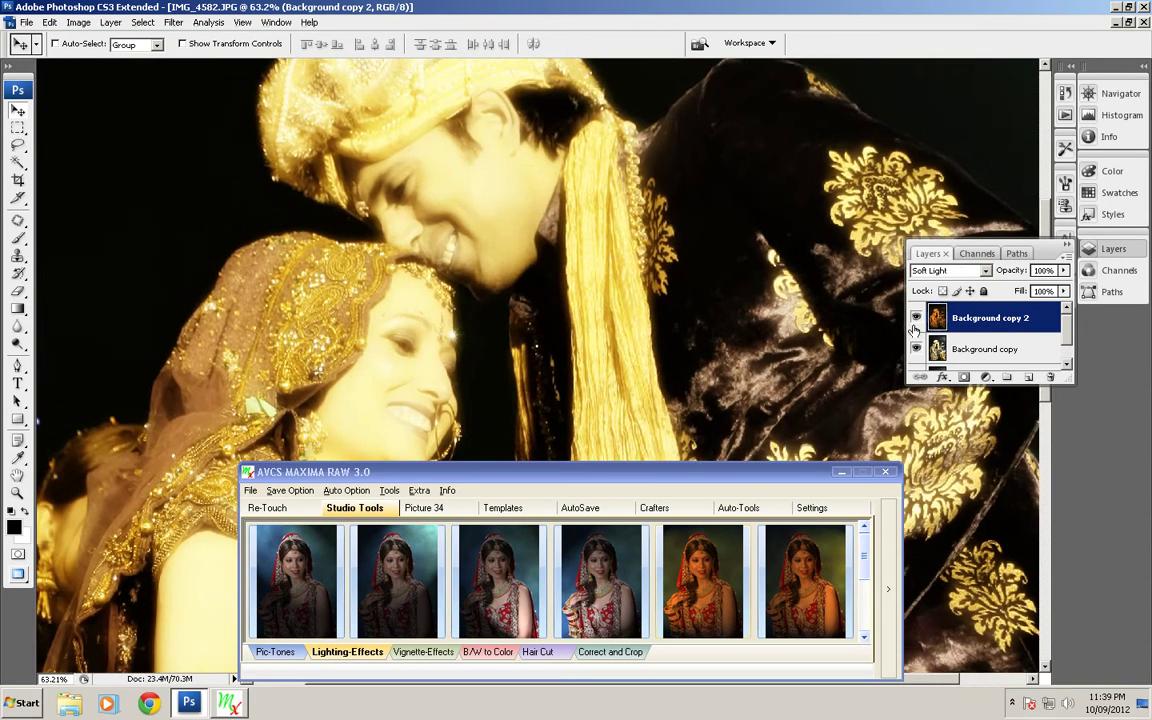
{"action": "left_click", "coordinate": [918, 320]}
{"action": "left_click", "coordinate": [918, 320]}
{"action": "left_click", "coordinate": [918, 320]}
{"action": "left_click", "coordinate": [915, 347]}
{"action": "left_click", "coordinate": [915, 347]}
{"action": "left_click", "coordinate": [915, 347]}
{"action": "key", "text": "ctrl+shift+e"}
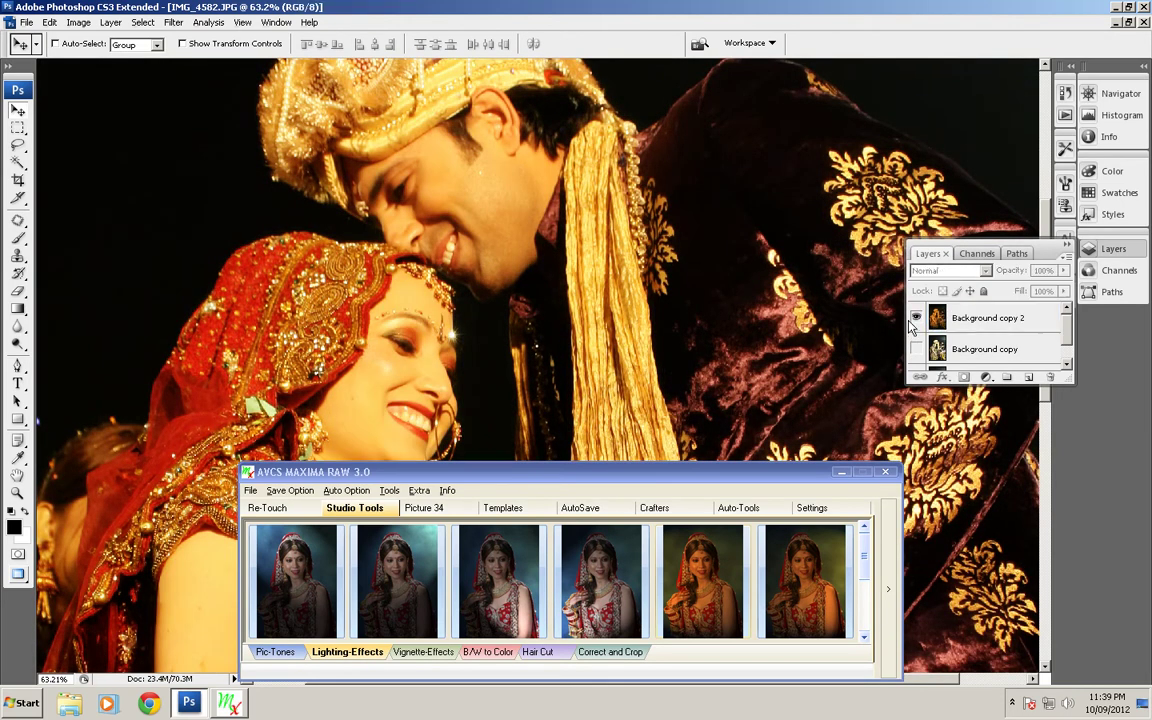
- Hide both effect layers to examine the original Background, show them again, and toggle the Background layer's visibility for comparison
{"action": "left_click", "coordinate": [914, 320]}
{"action": "scroll", "coordinate": [947, 355], "scroll_direction": "down", "scroll_amount": 1}
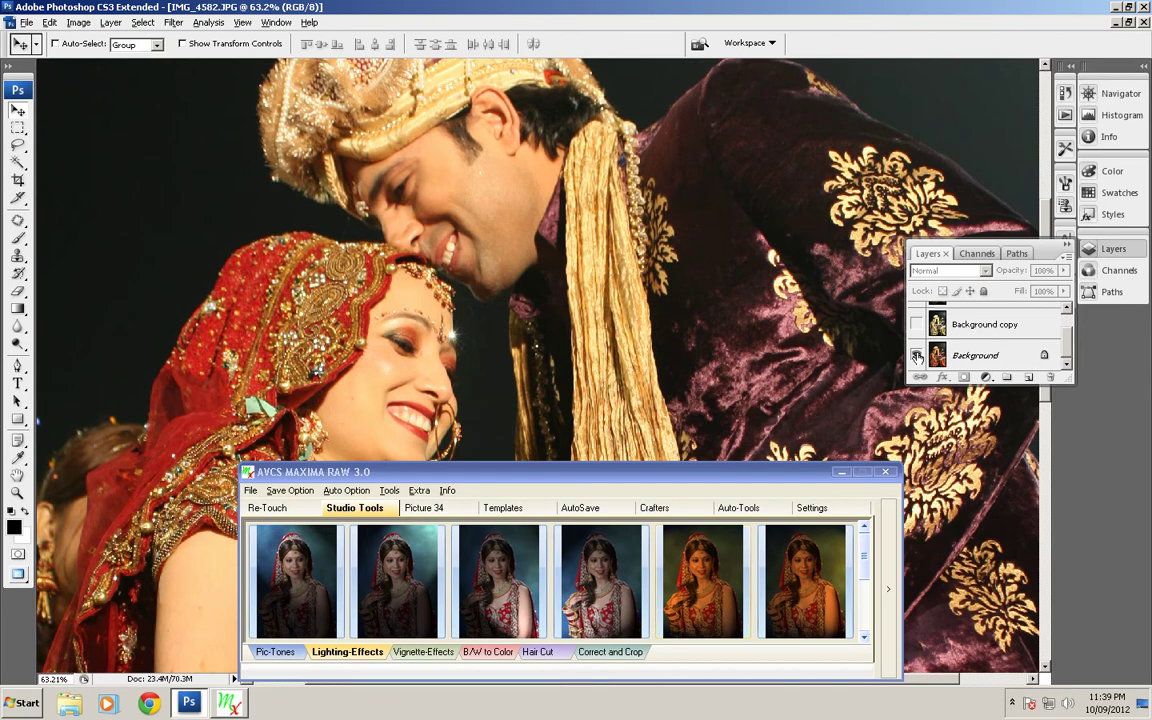
{"action": "left_click", "coordinate": [916, 325]}
{"action": "scroll", "coordinate": [916, 326], "scroll_direction": "up", "scroll_amount": 1}
{"action": "left_click", "coordinate": [917, 320]}
{"action": "scroll", "coordinate": [916, 337], "scroll_direction": "down", "scroll_amount": 1}
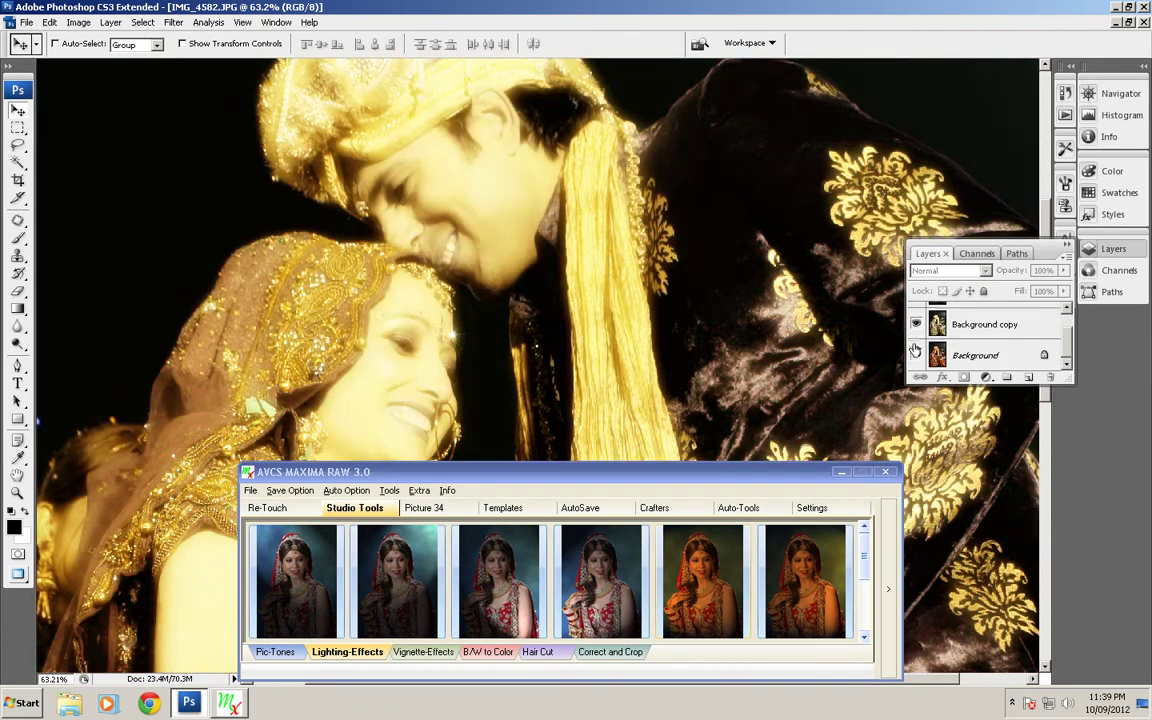
{"action": "left_click", "coordinate": [915, 352]}
{"action": "left_click", "coordinate": [915, 352]}
{"action": "left_click", "coordinate": [915, 352]}
{"action": "left_click", "coordinate": [915, 352]}
{"action": "left_click", "coordinate": [915, 355]}
{"action": "left_click", "coordinate": [915, 355]}
- Close the photo IMG_4582.JPG without saving and switch to the AVCS MAXIMA RAW 3.0 window
{"action": "key", "text": "ctrl+w"}
{"action": "left_click", "coordinate": [576, 276]}
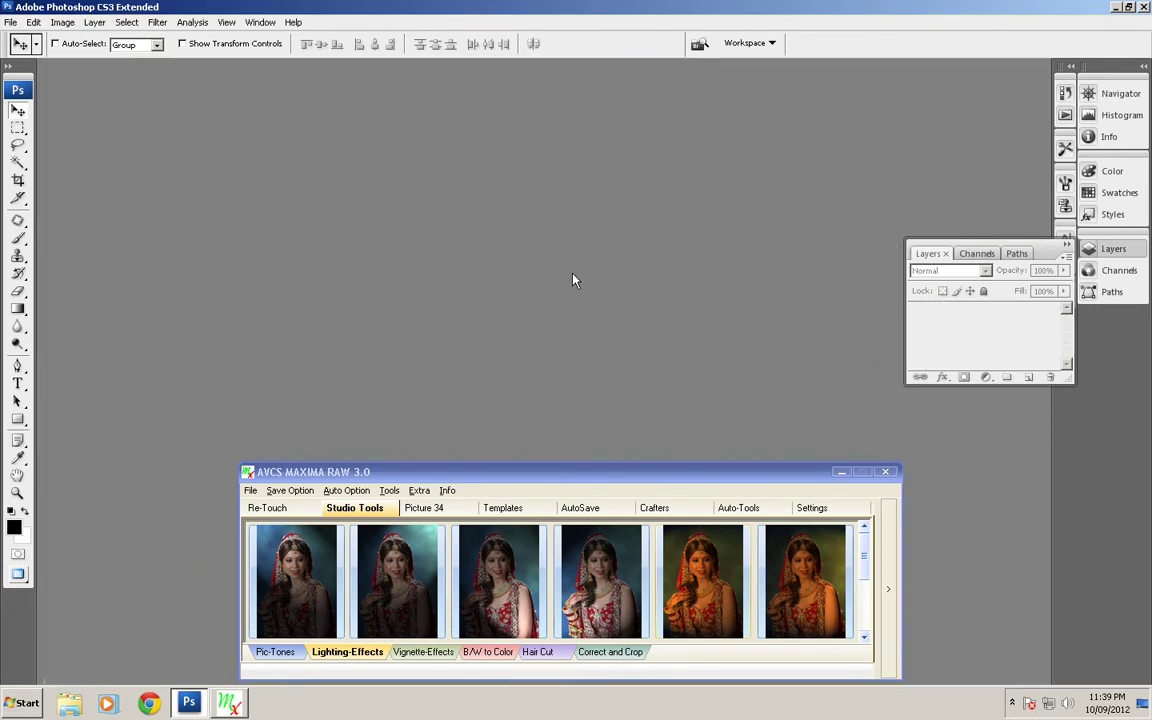
{"action": "left_click", "coordinate": [632, 475]}
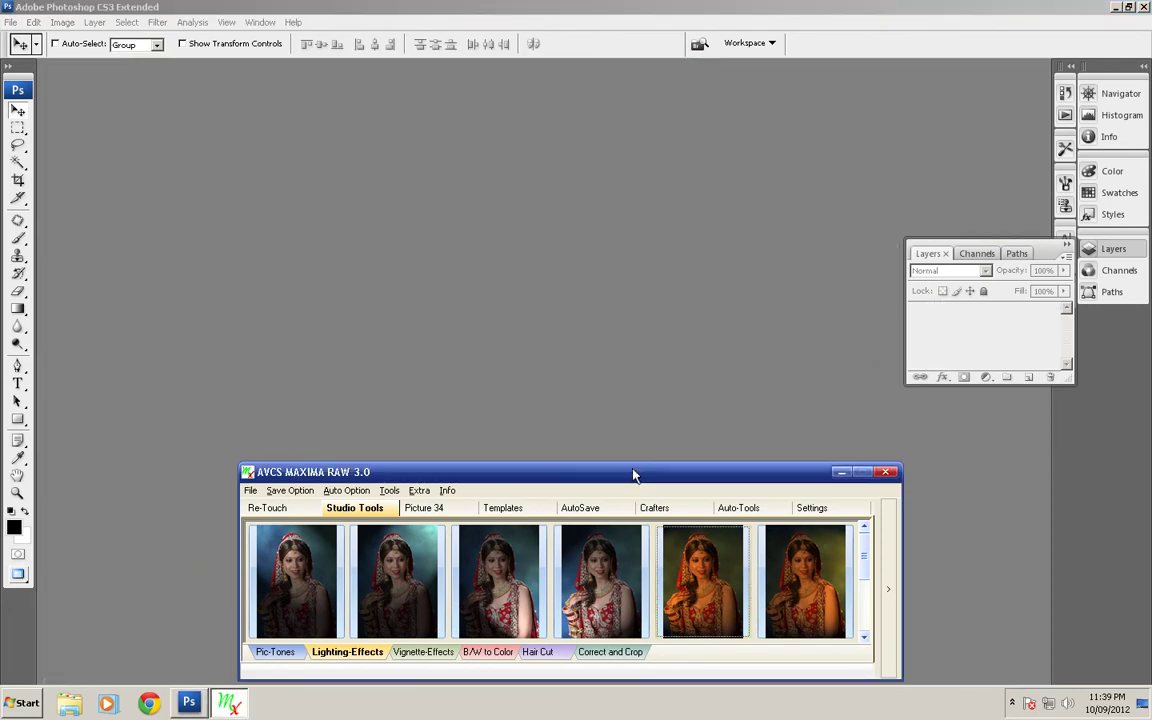